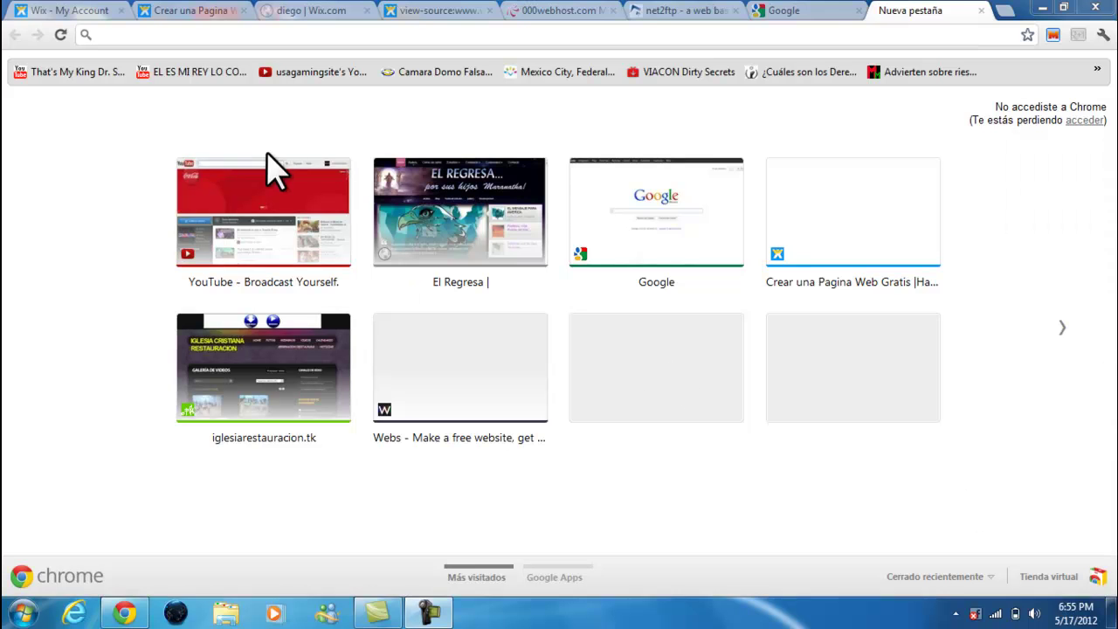
Switch to the Spanish Wix home page tab and scroll through its template examples.
left_click(87, 13)
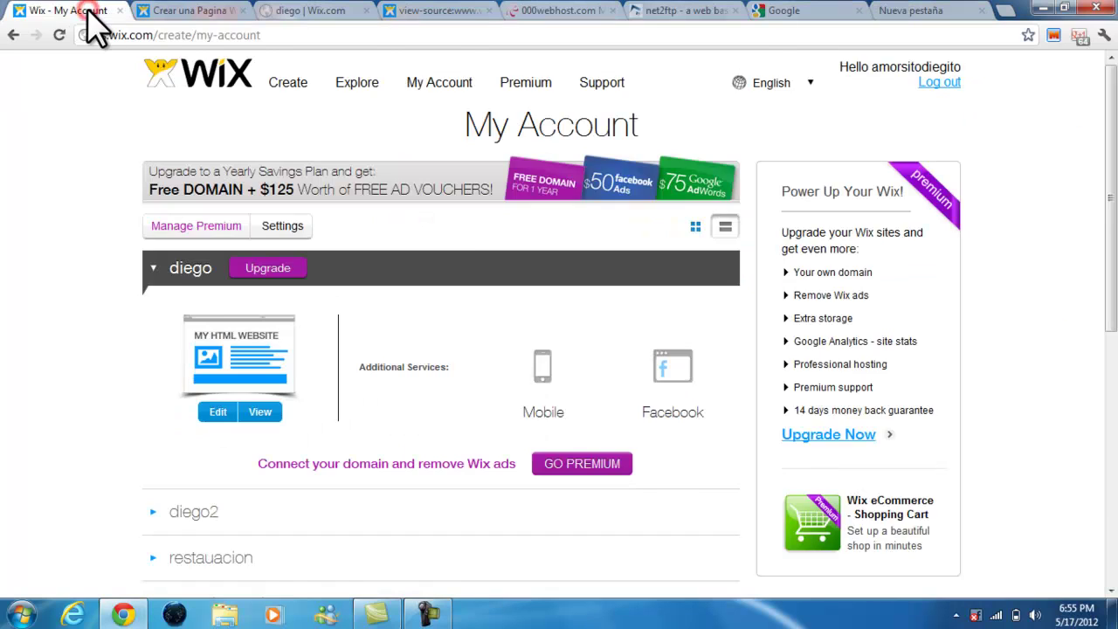
left_click(166, 13)
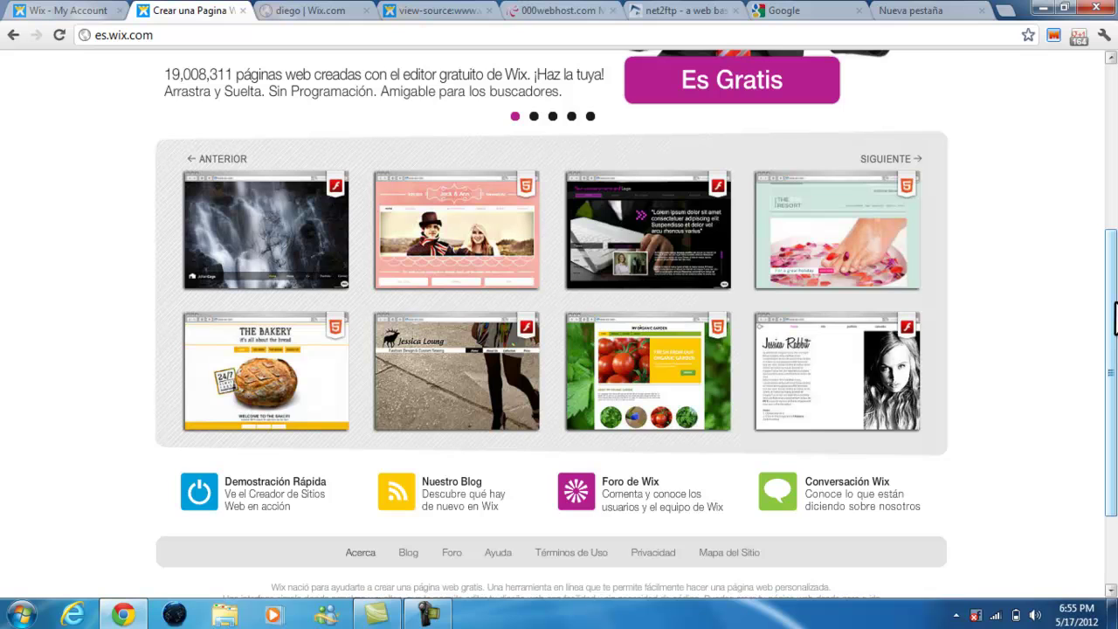
left_click_drag(1115, 319, 1115, 144)
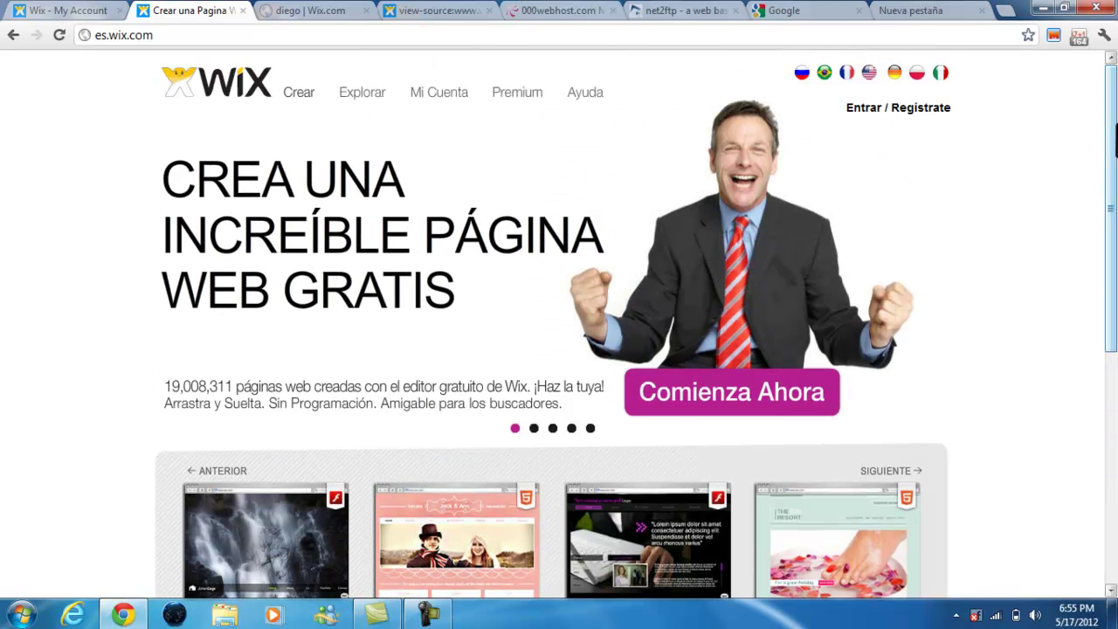
scroll(637, 389, "down", 3)
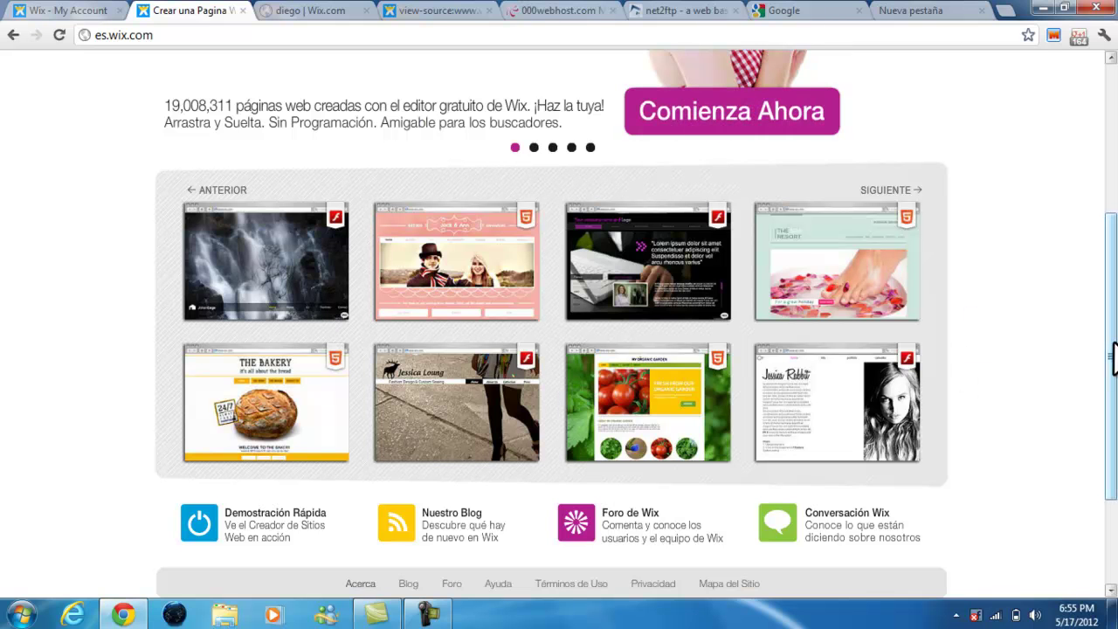
left_click_drag(1111, 349, 1111, 215)
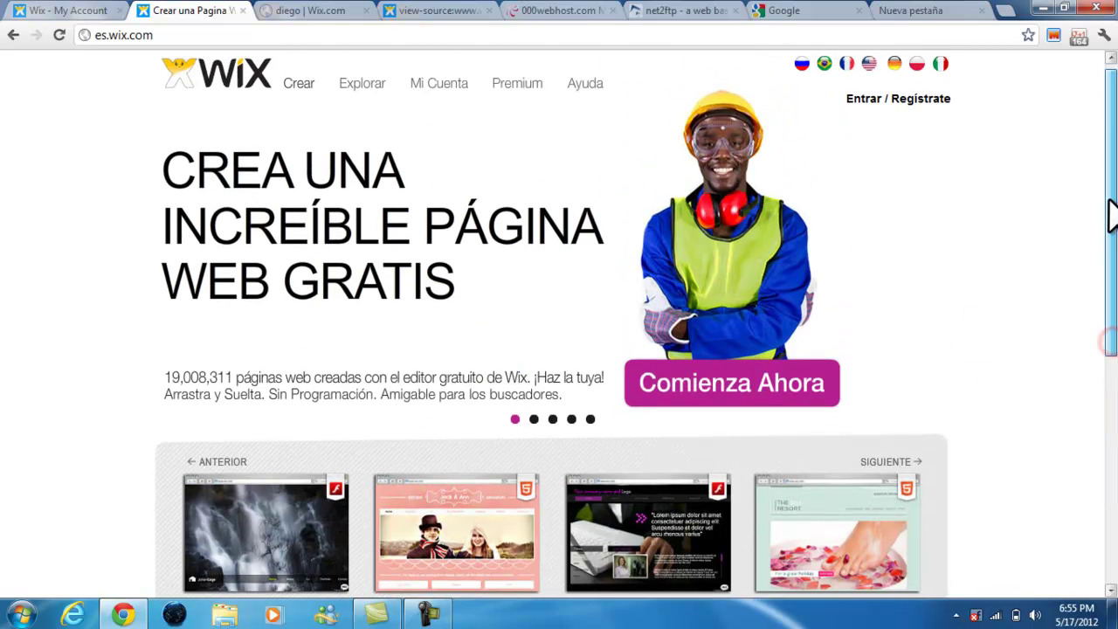
View the published Iglesia Cristiana Restauración Wix site with its free-site Wix ad banners.
left_click(300, 13)
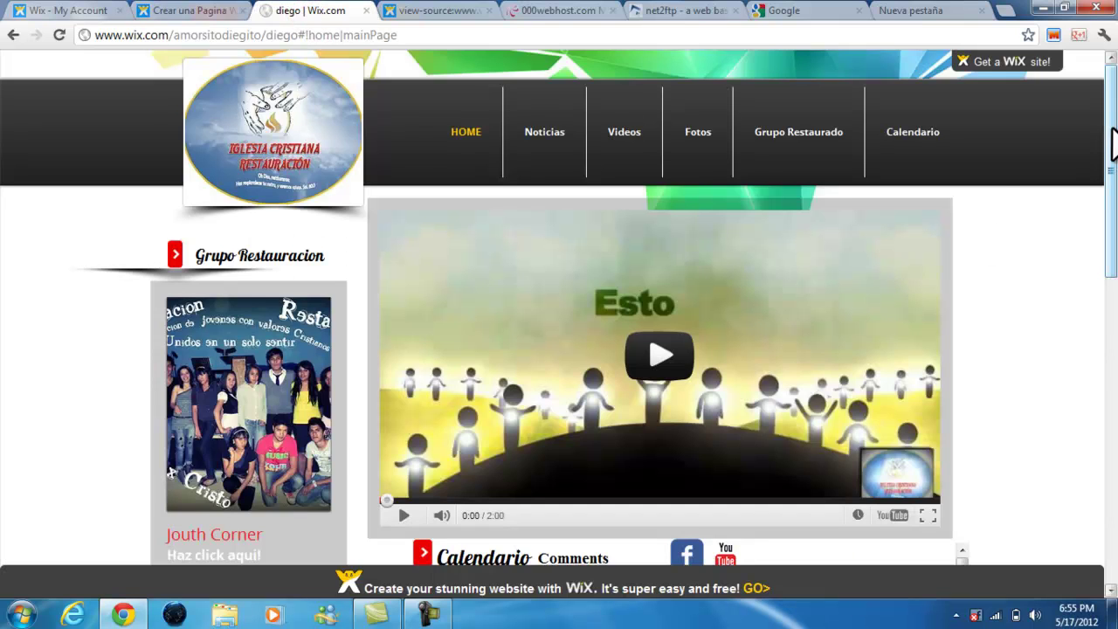
left_click_drag(1110, 147, 1111, 140)
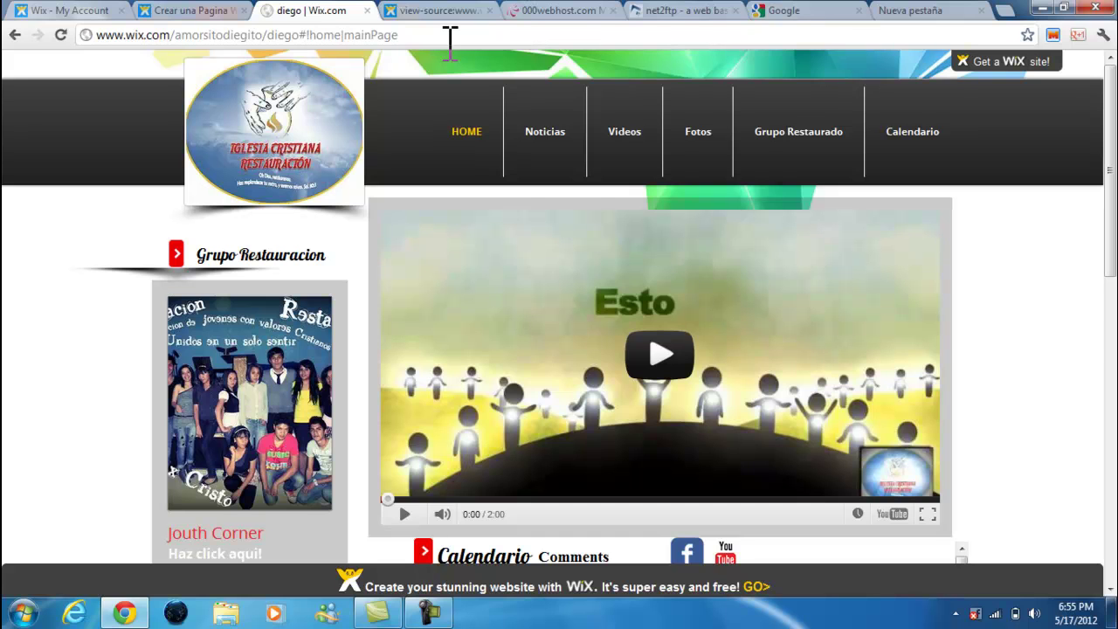
Show the church site's view-source tab and scroll down to its Wix component divs.
right_click(1000, 314)
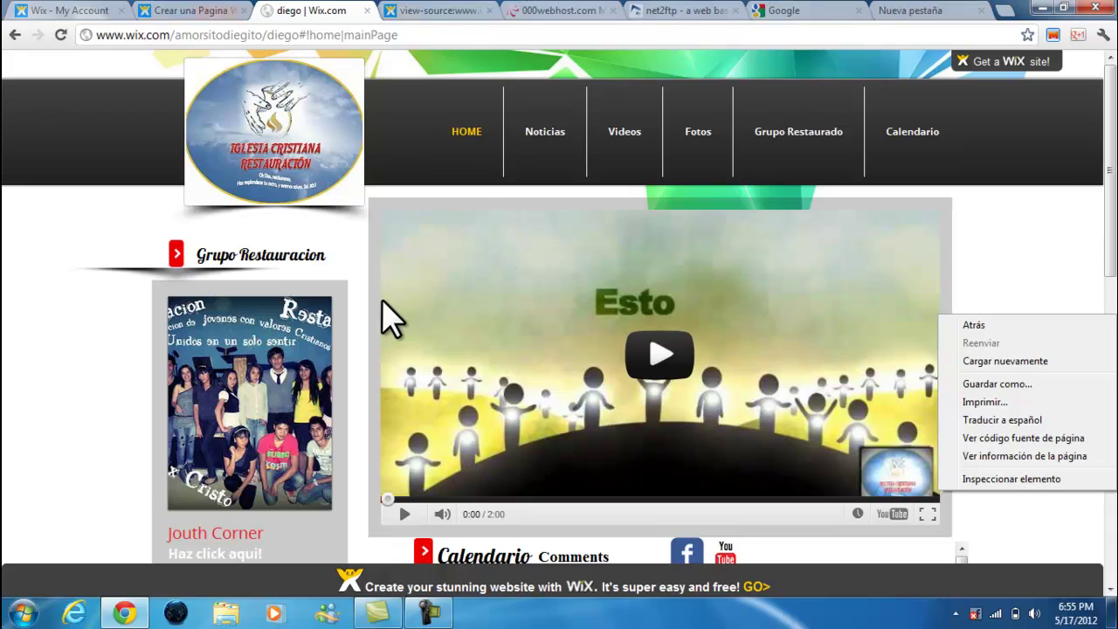
left_click(428, 13)
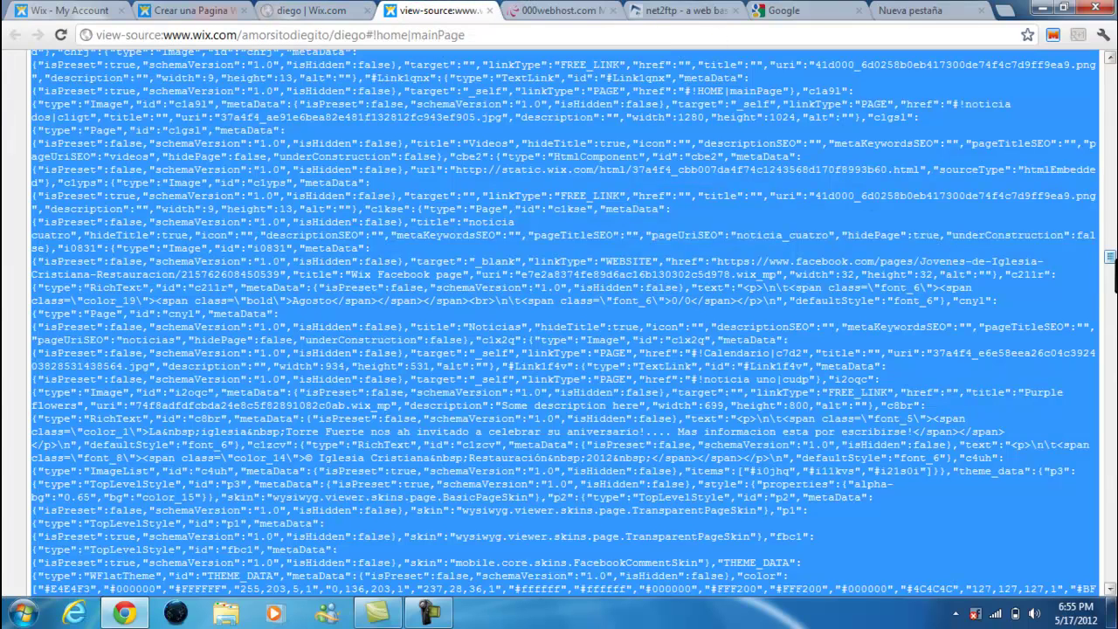
left_click_drag(1109, 258, 1079, 401)
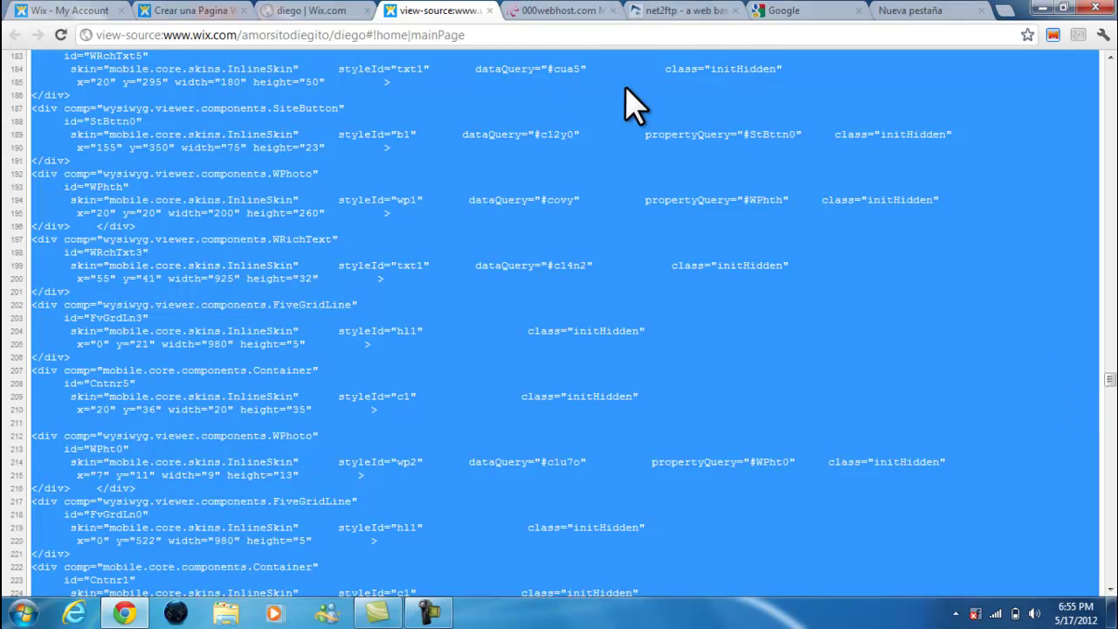
Show the iglesiarestauracion.site40.net control panel and scroll down to File Manager and Website Builder.
left_click(566, 12)
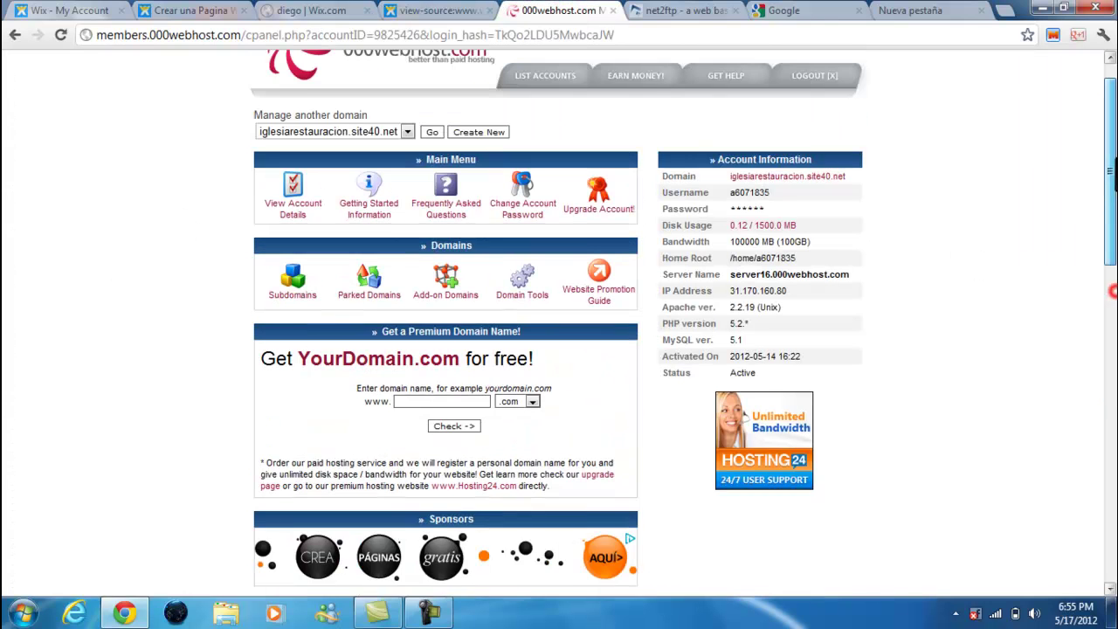
scroll(1108, 288, "up", 5)
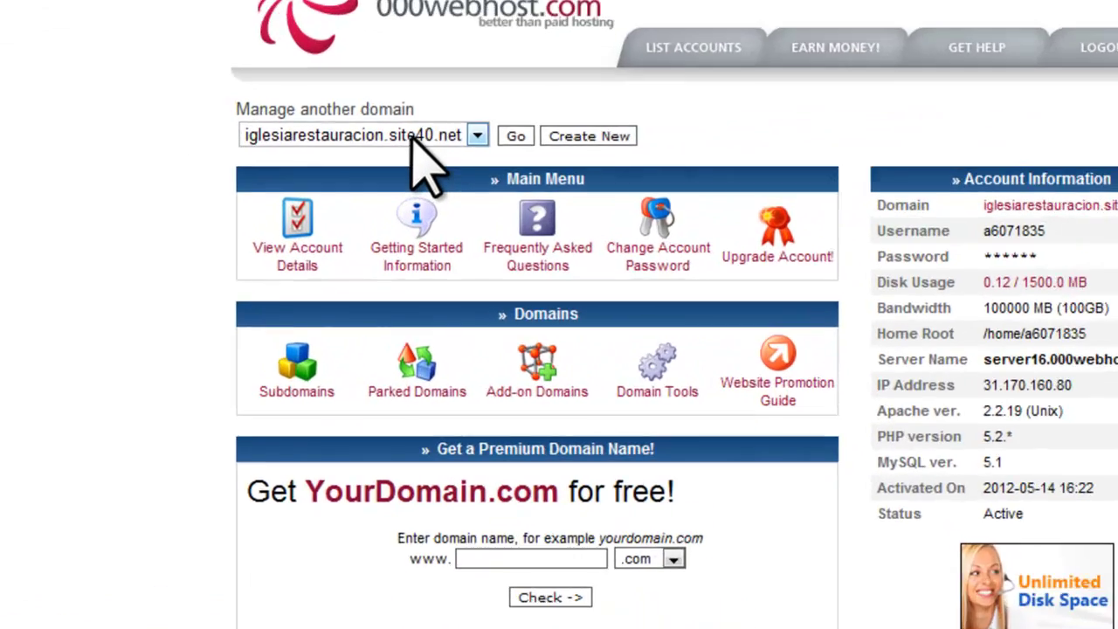
left_click(363, 174)
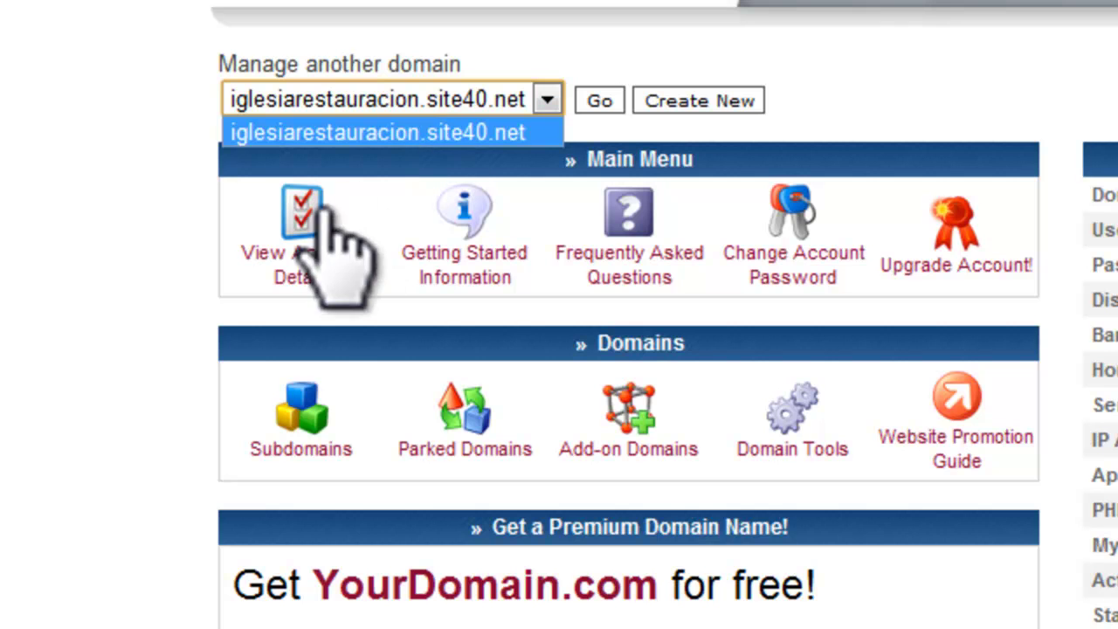
left_click(110, 321)
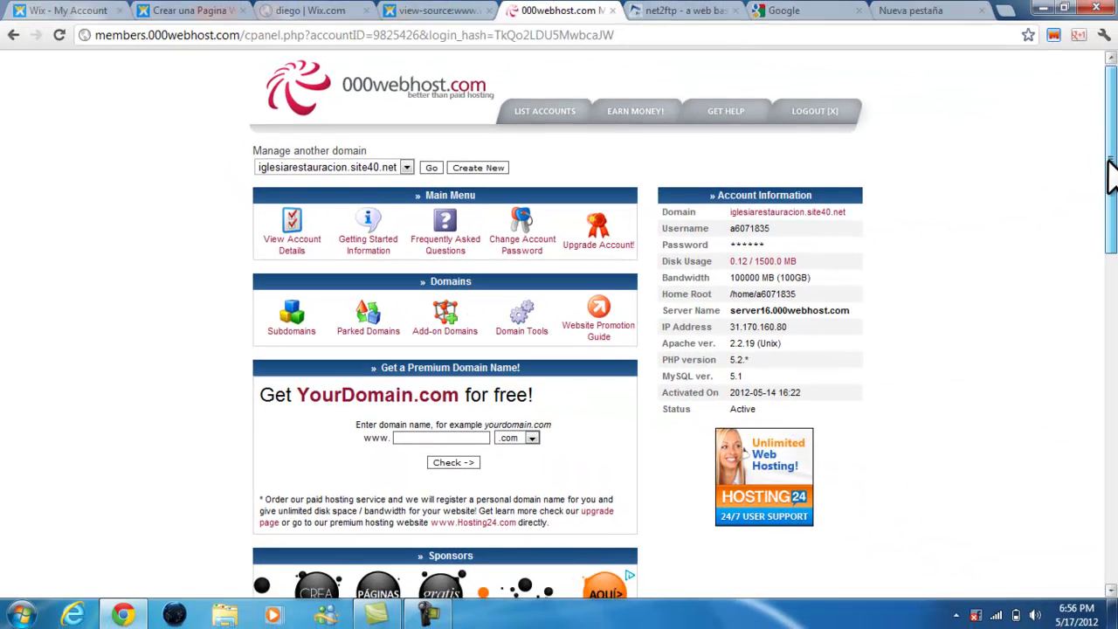
left_click_drag(1111, 175, 1113, 313)
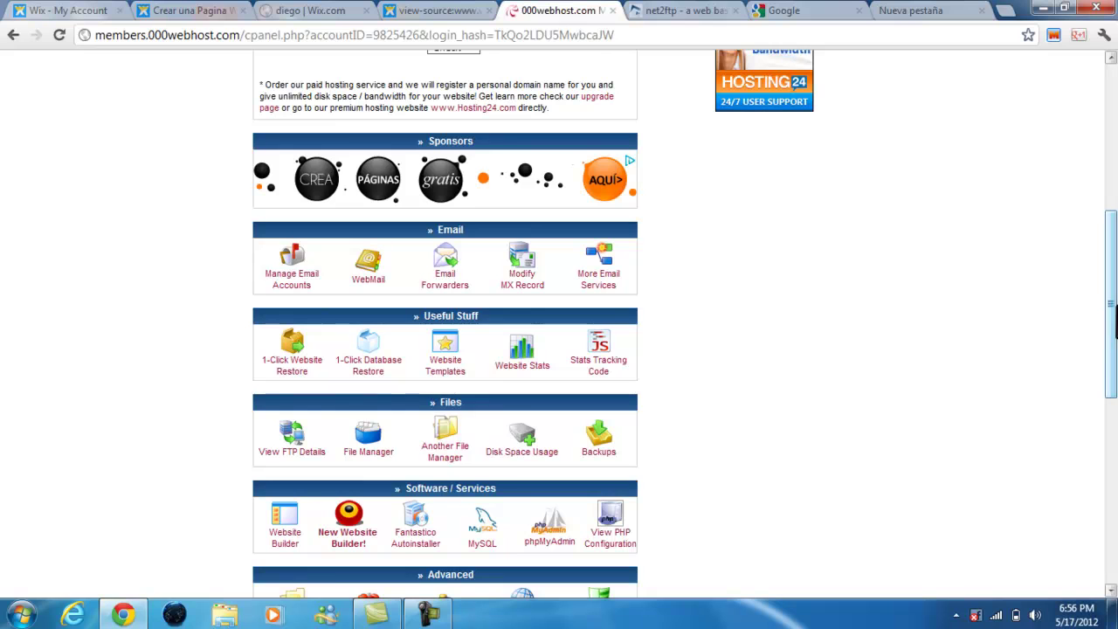
Open /public_html/default.php in the File Manager editor, with the editing area empty.
left_click(373, 454)
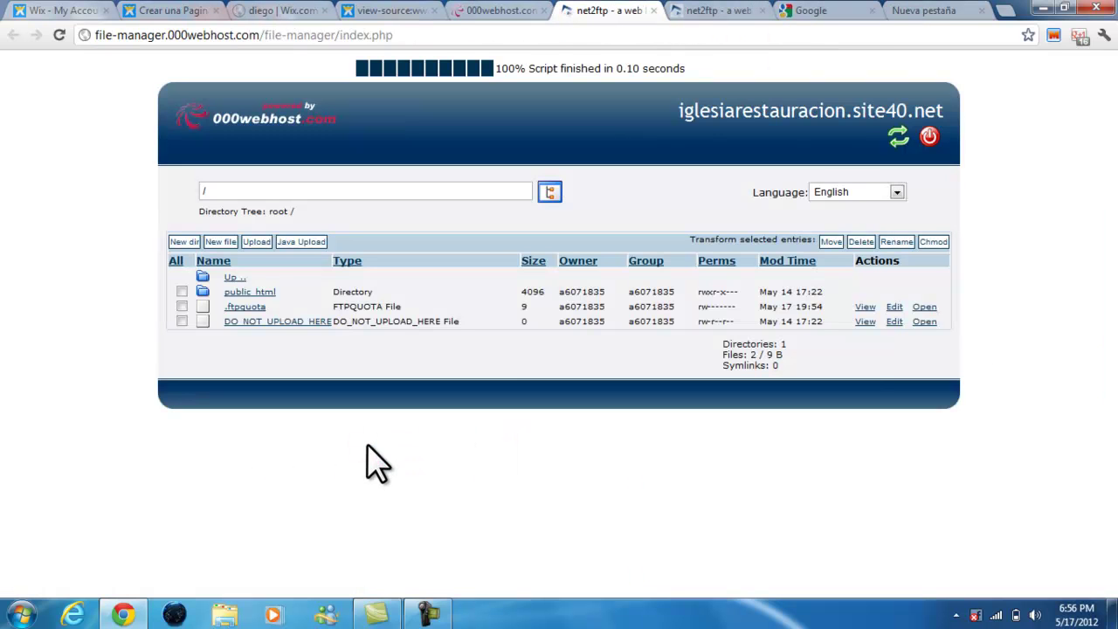
left_click(261, 297)
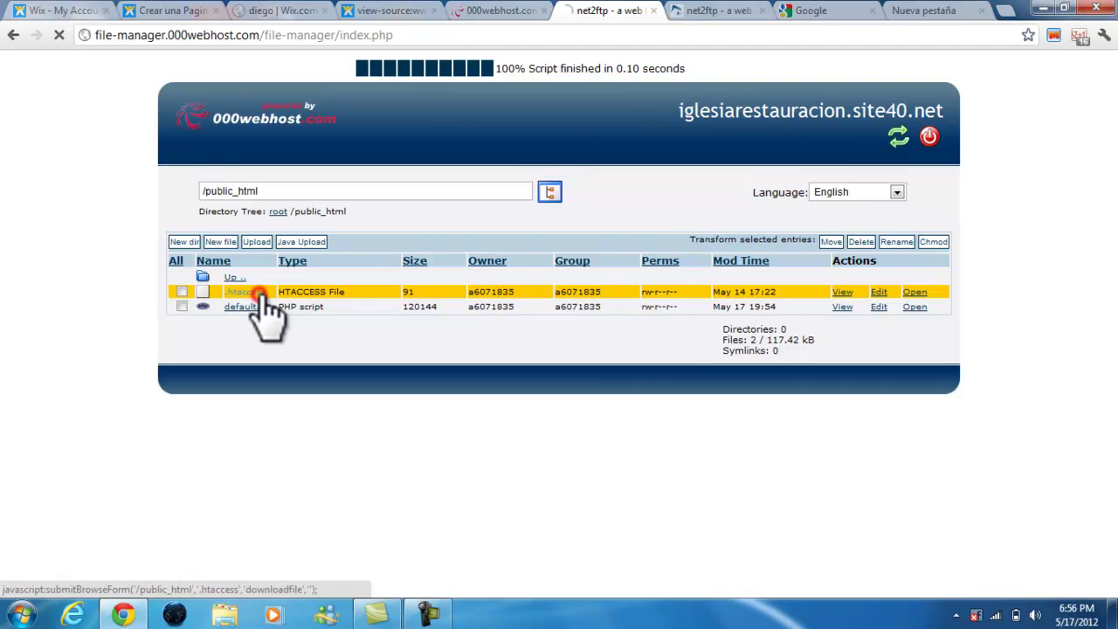
left_click(879, 307)
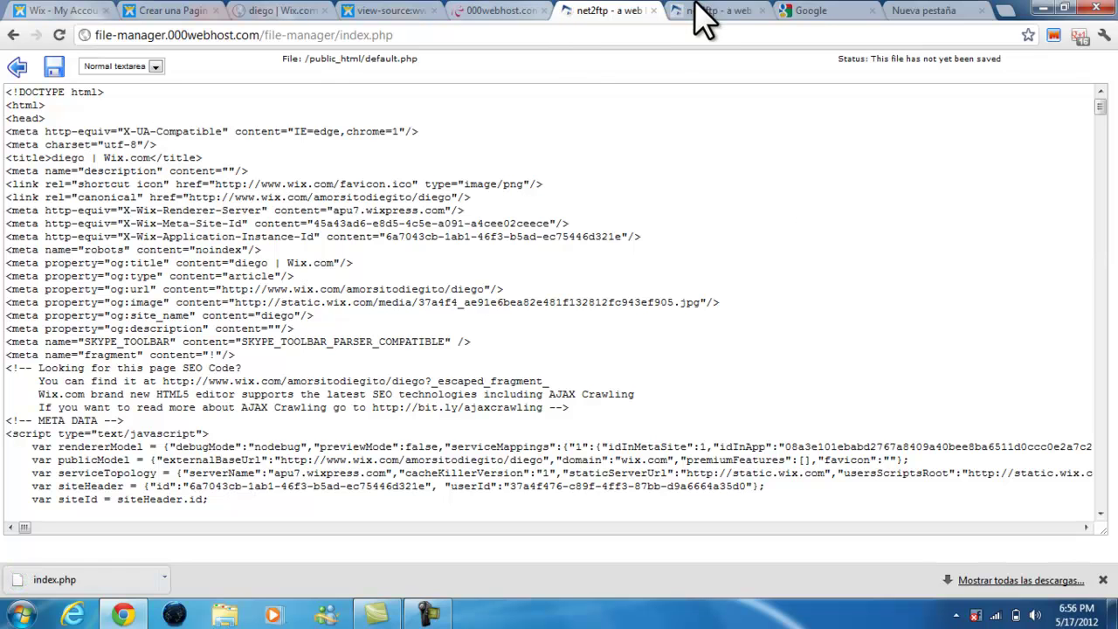
left_click(704, 11)
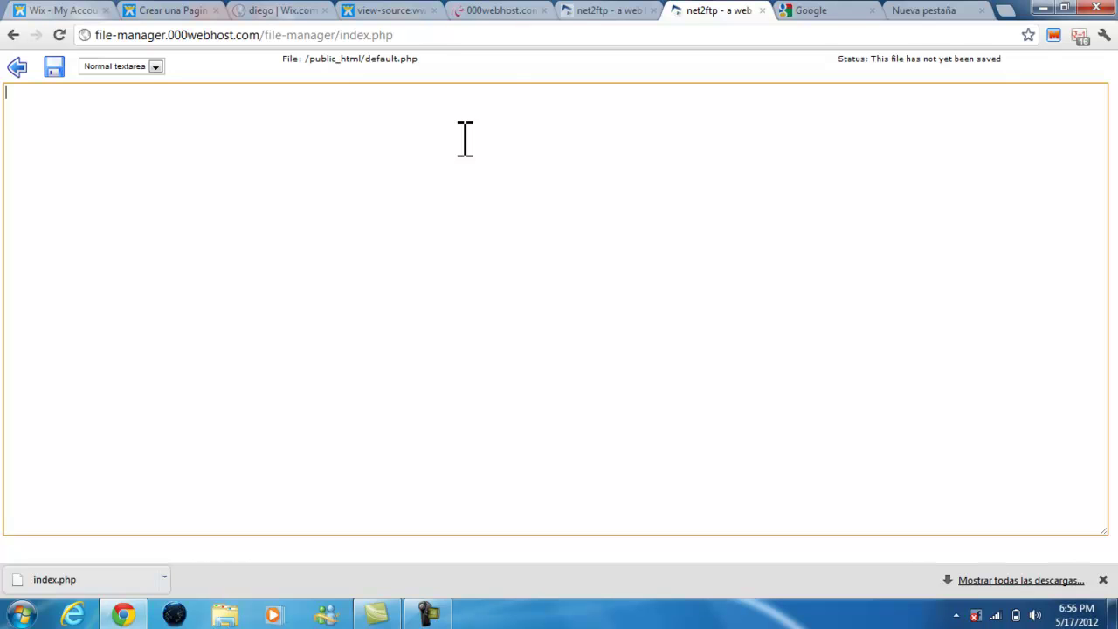
Paste the copied Wix church page source into the empty default.php editor.
right_click(494, 120)
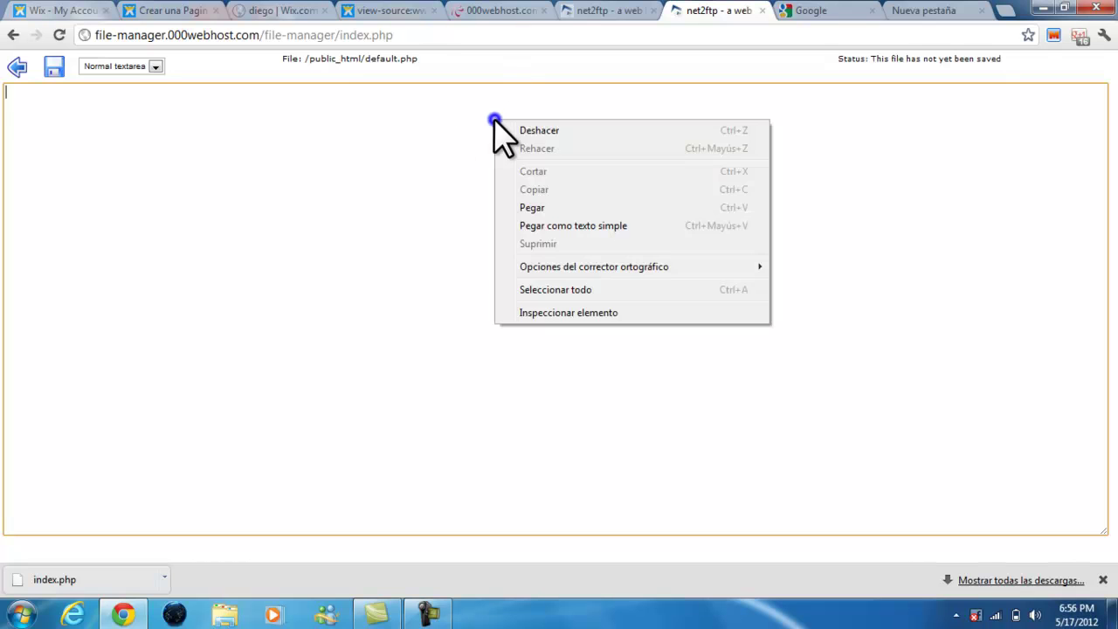
left_click(557, 211)
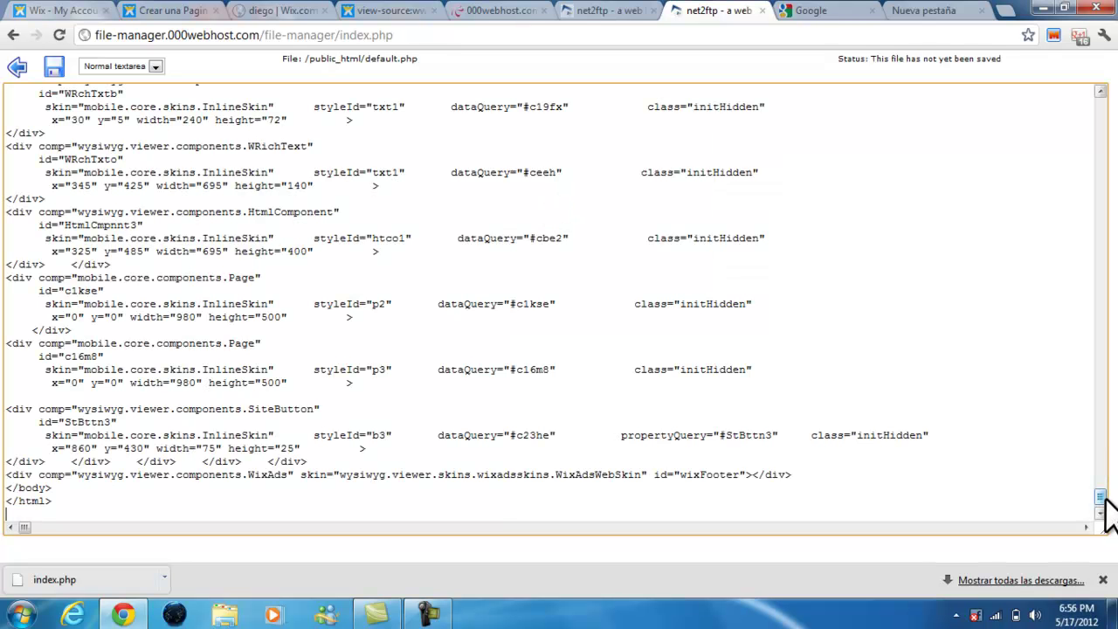
mouse_move(1102, 498)
left_mouse_down()
mouse_move(1102, 458)
mouse_move(1104, 517)
left_mouse_up()
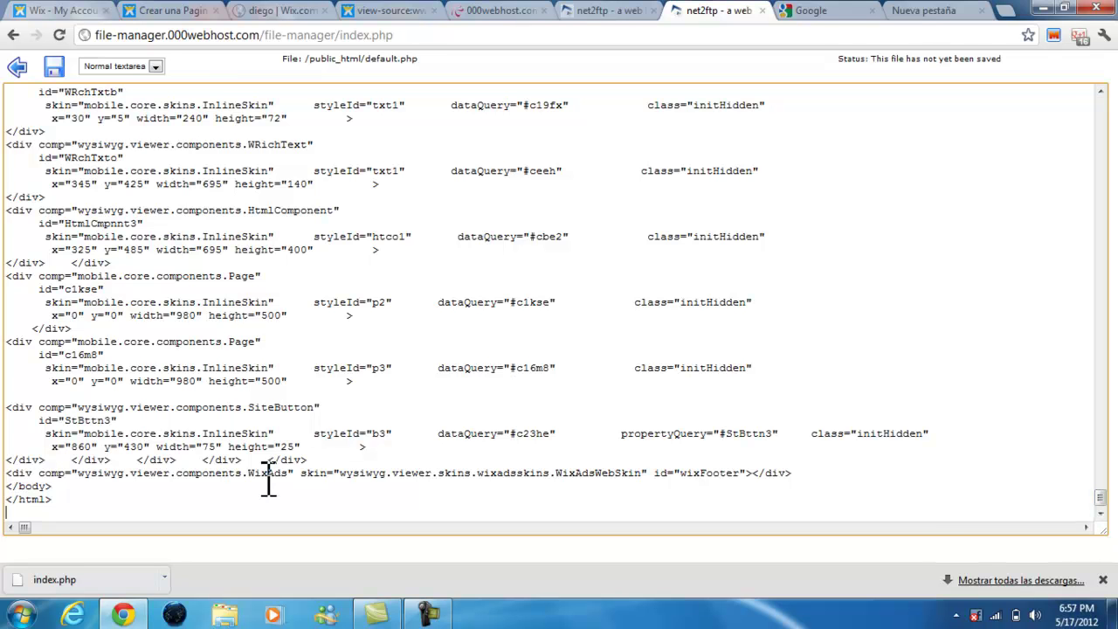
Select the WixAds footer div line near the end of the code and delete it.
left_click_drag(61, 500, 28, 500)
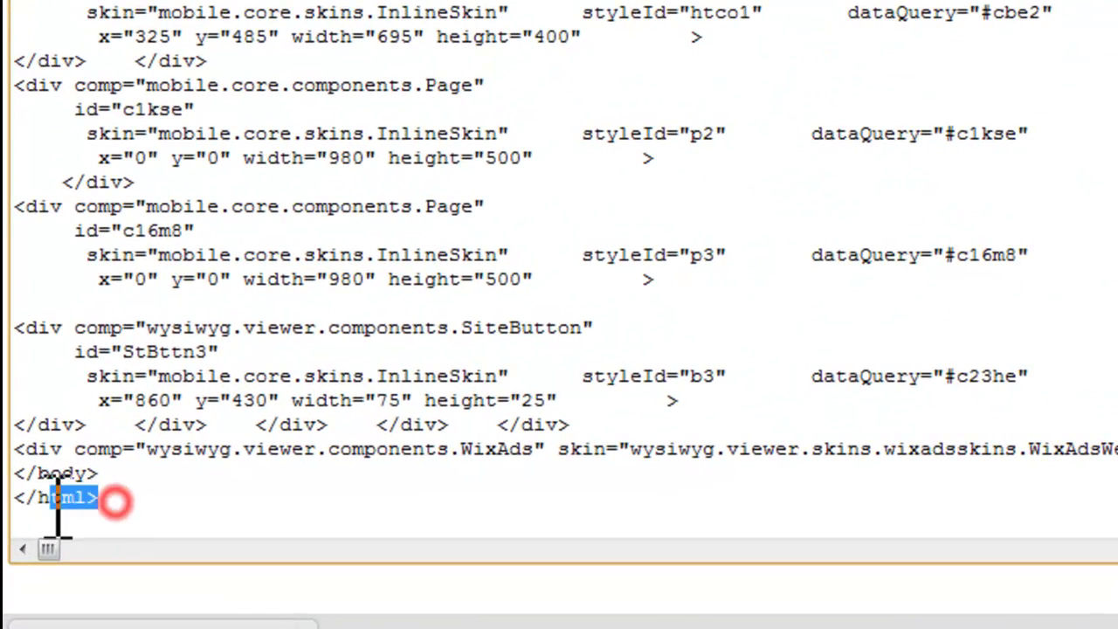
key("shift+End")
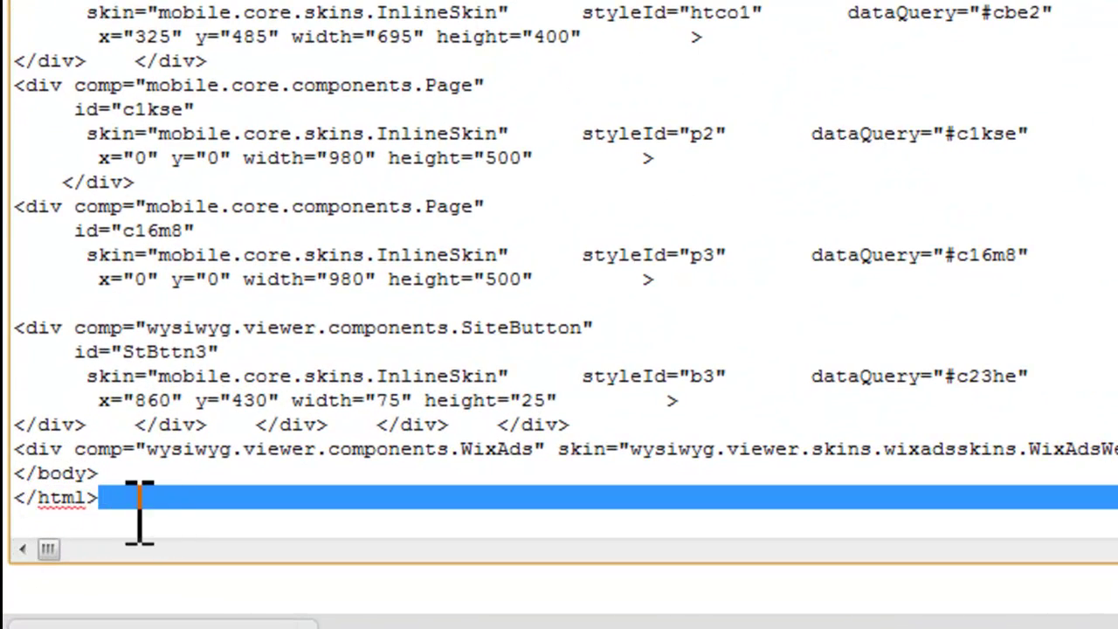
mouse_move(105, 498)
left_mouse_down()
mouse_move(88, 493)
mouse_move(99, 499)
left_mouse_up()
left_click(103, 497)
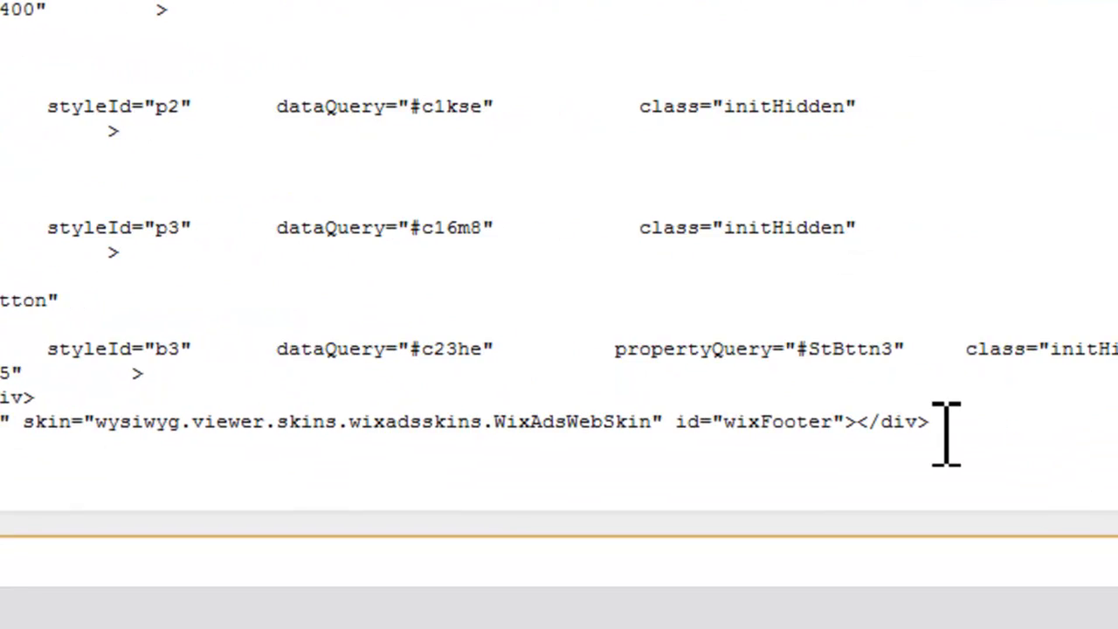
left_click_drag(935, 428, 0, 424)
left_click(12, 426)
key("shift+Down")
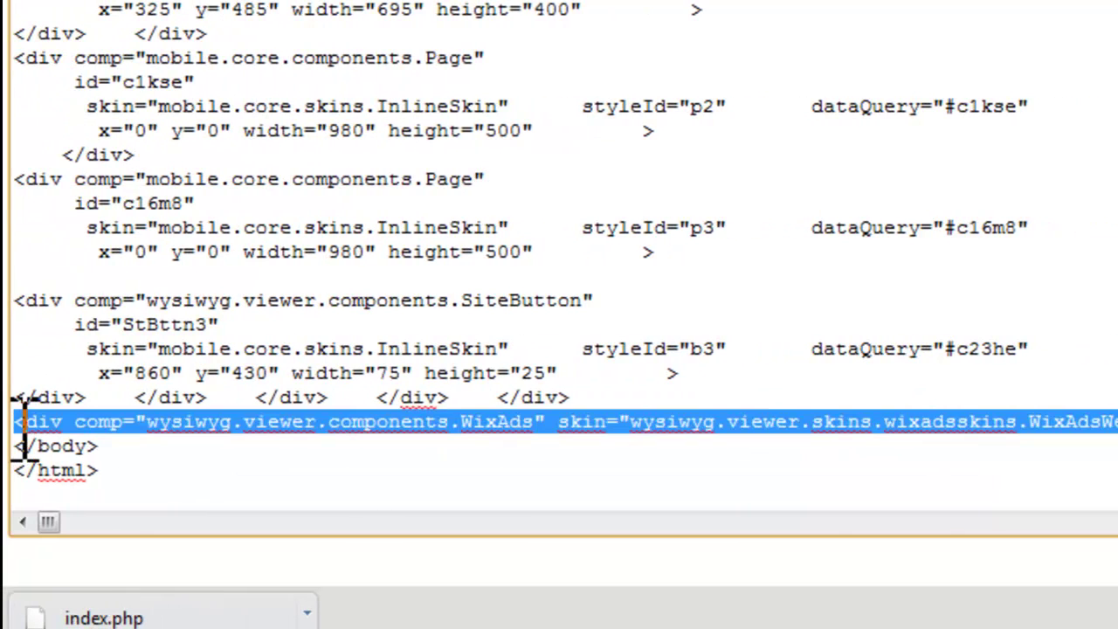
key("Delete")
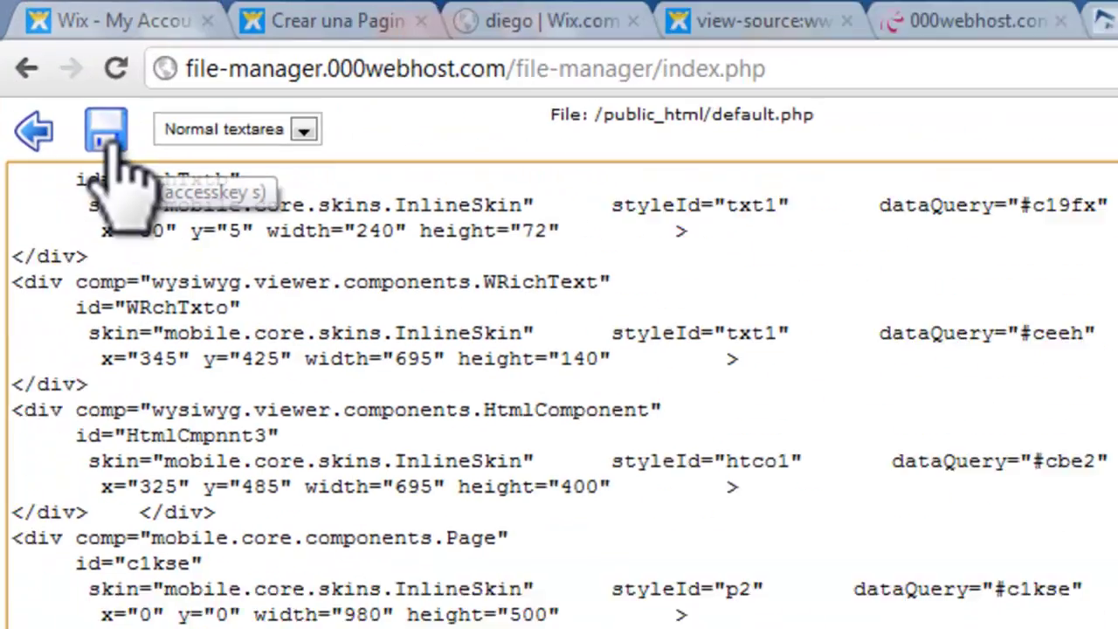
Save default.php and check the Wix site's web address in its tab.
left_click(110, 144)
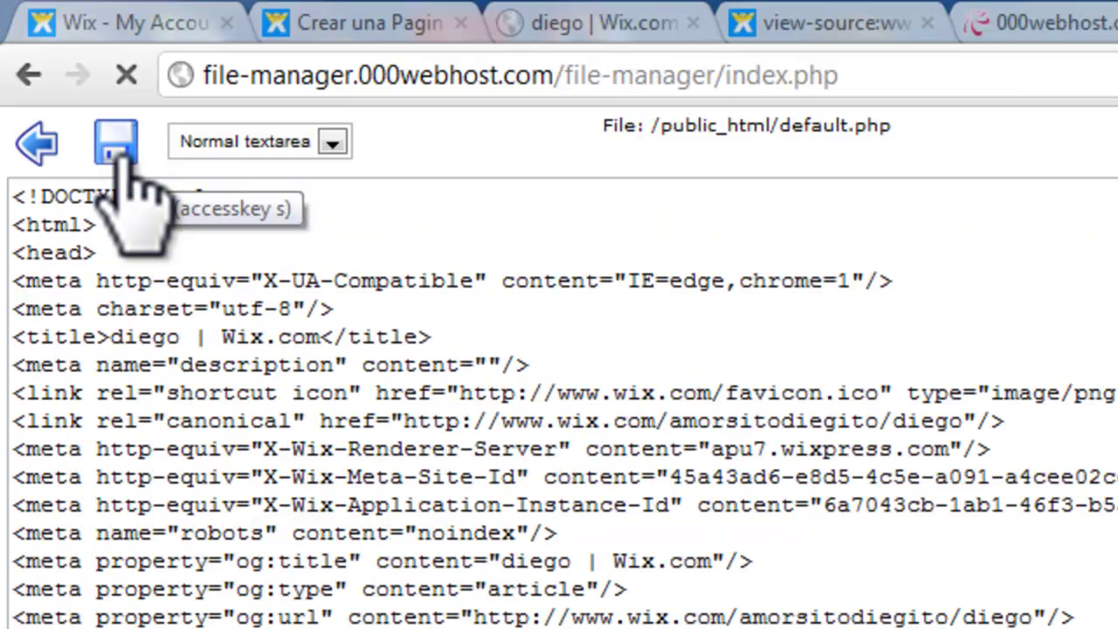
left_click(530, 25)
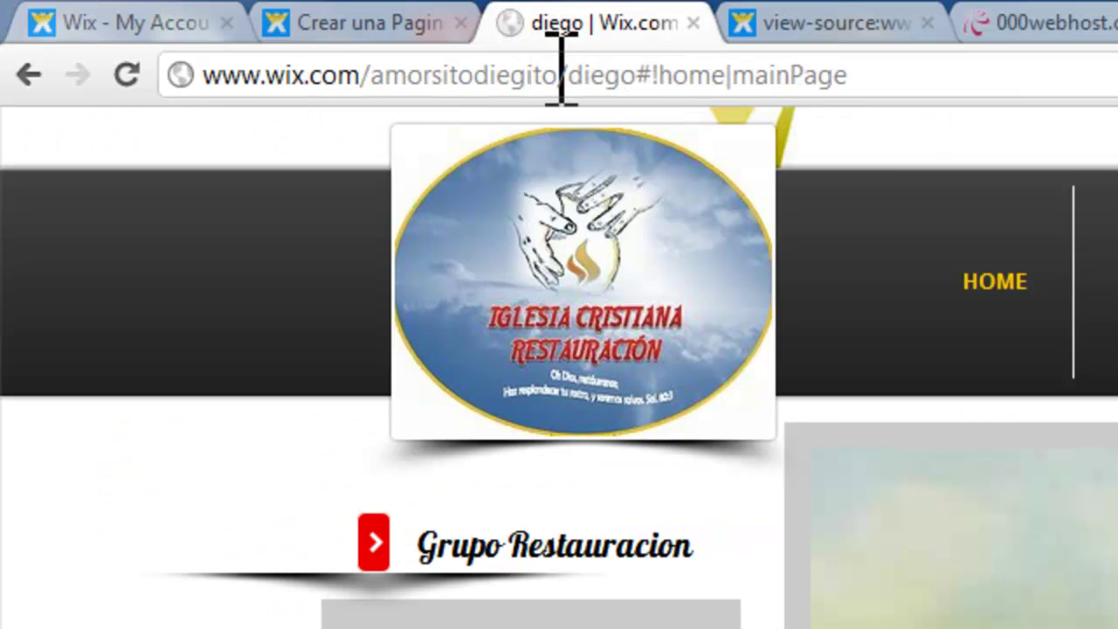
left_click(565, 77)
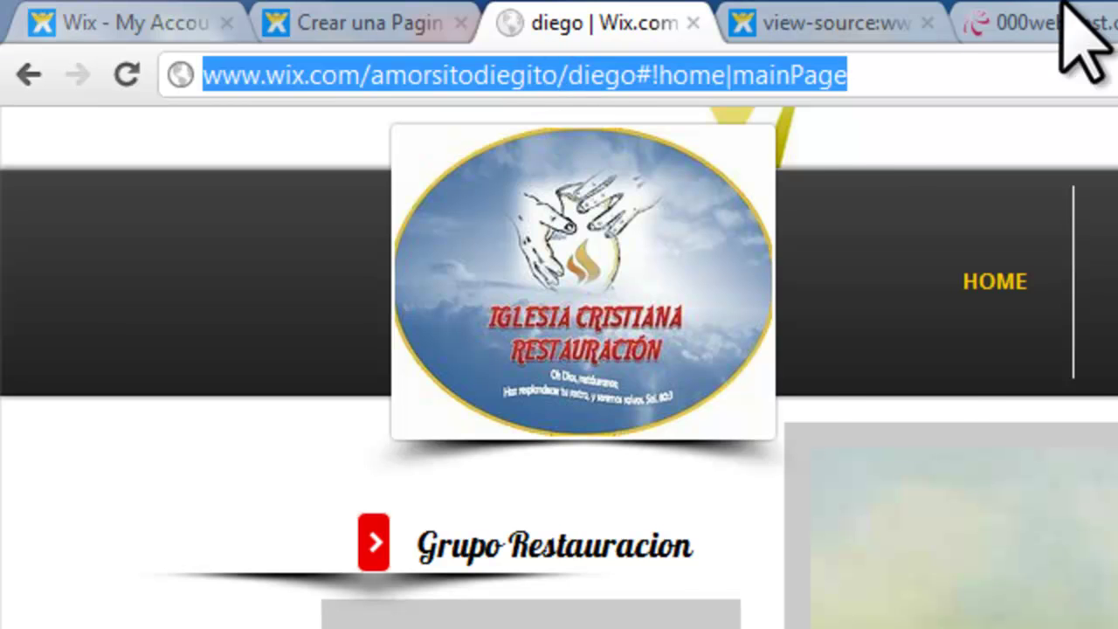
left_click(1004, 13)
Reload the control panel for iglesiarestauracion.site40.net from the domain list.
scroll(828, 367, "up", 10)
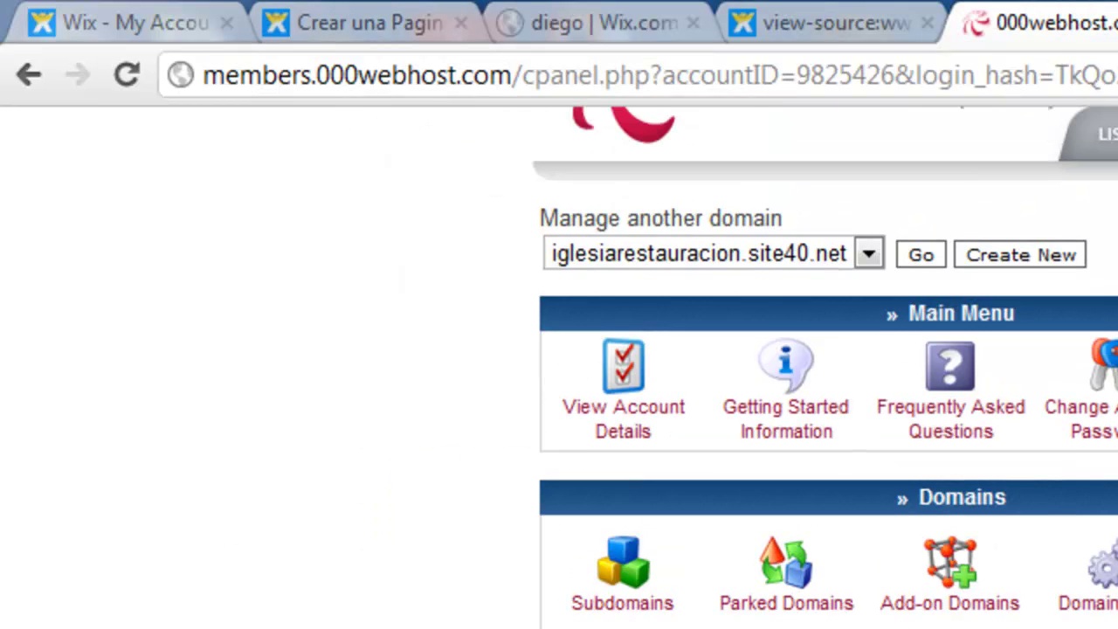
left_click(669, 348)
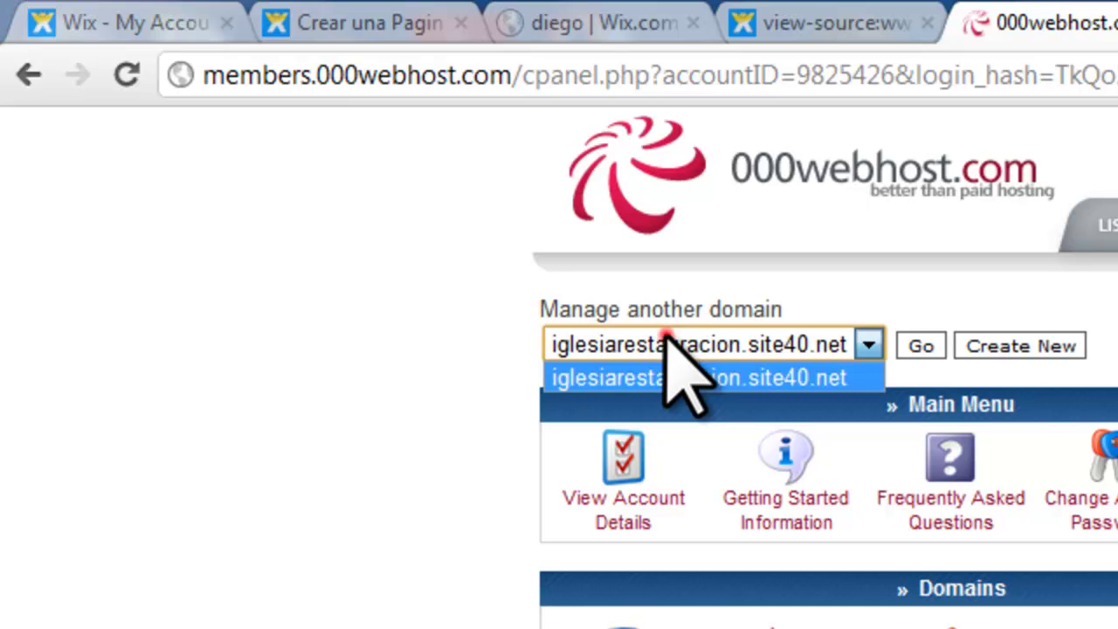
right_click(666, 348)
left_click(646, 358)
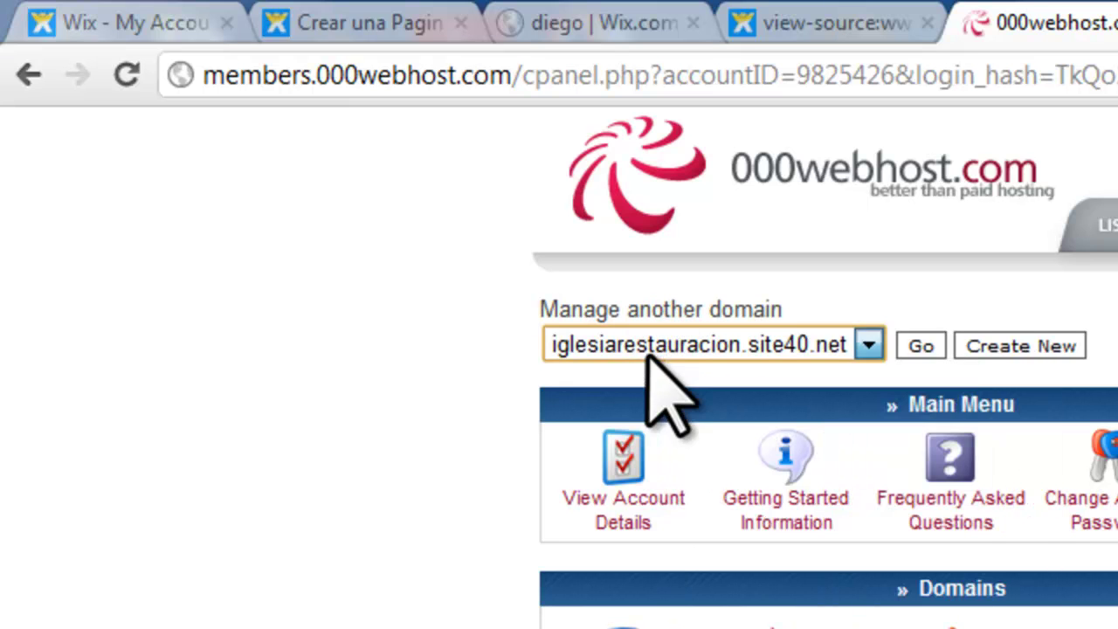
left_click(921, 346)
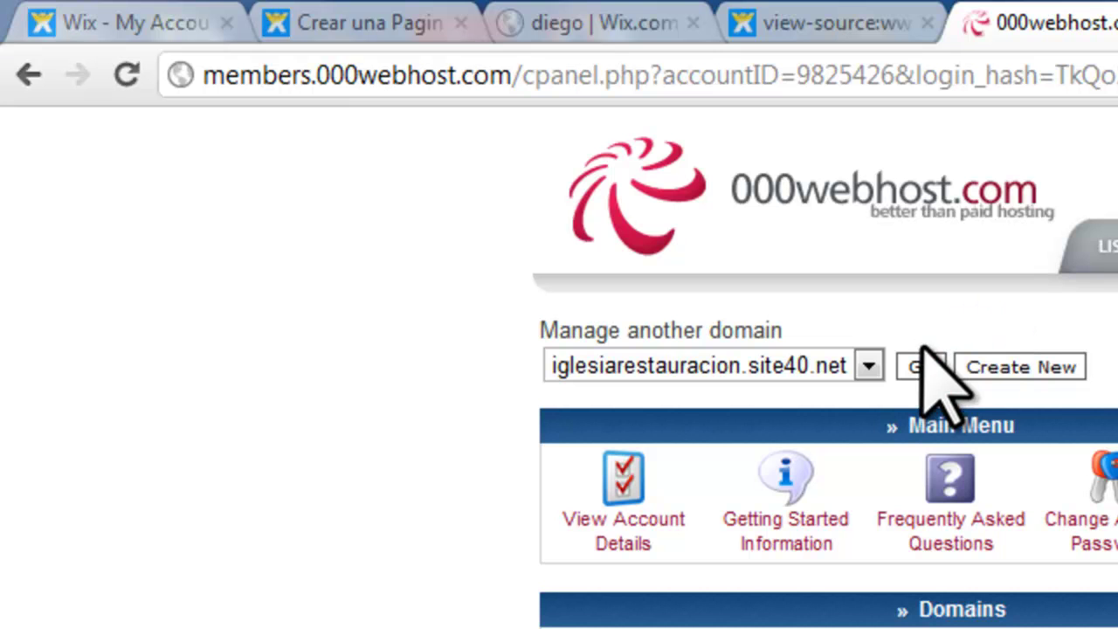
Go to iglesiarestauracion.site40.net, correcting the autocompleted .tk address.
left_click(642, 79)
type("ig")
key("End")
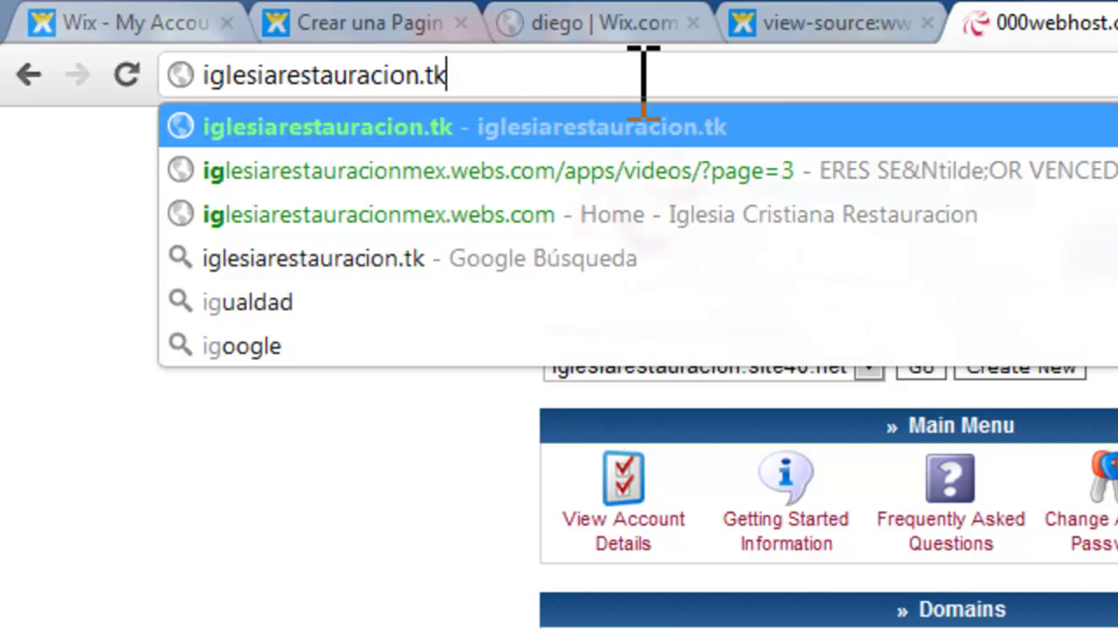
key("BackSpace")
key("BackSpace")
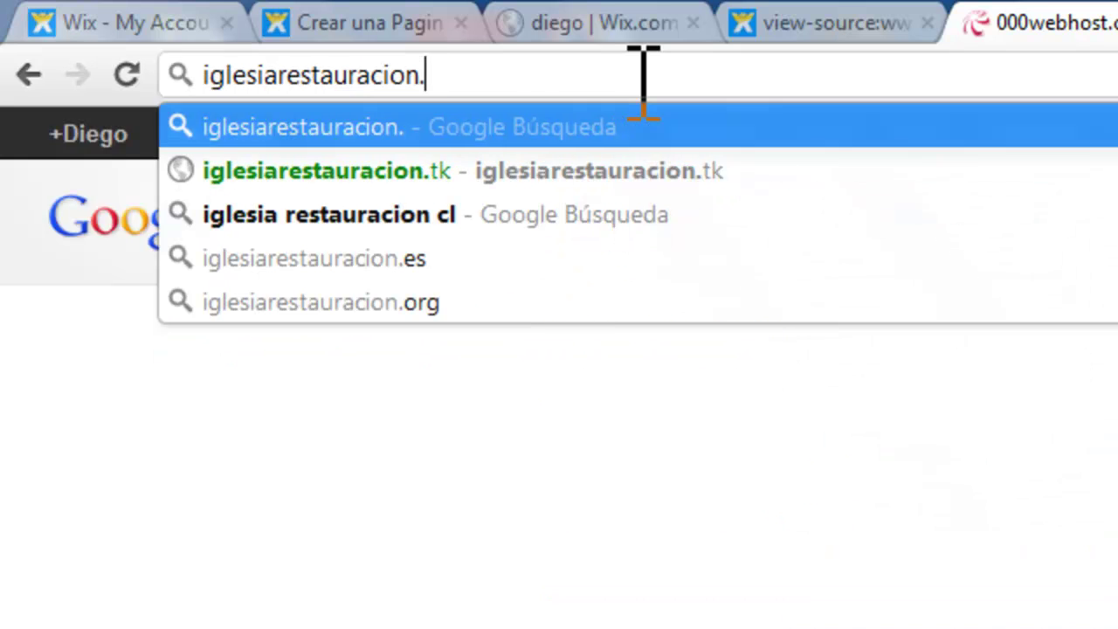
type("sitee")
key("BackSpace")
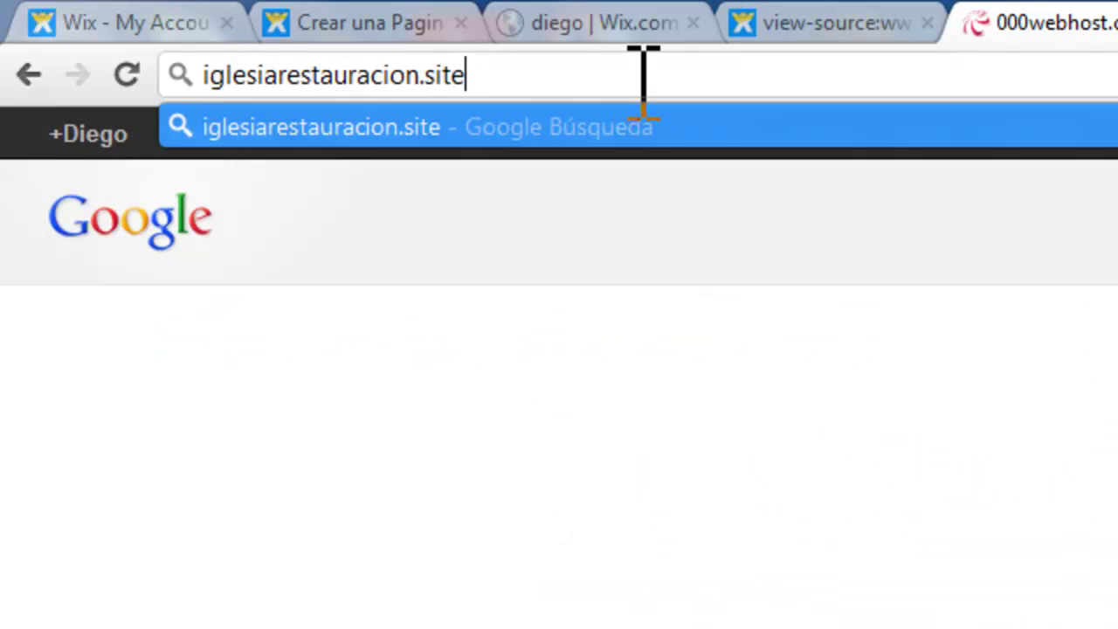
type("40.net")
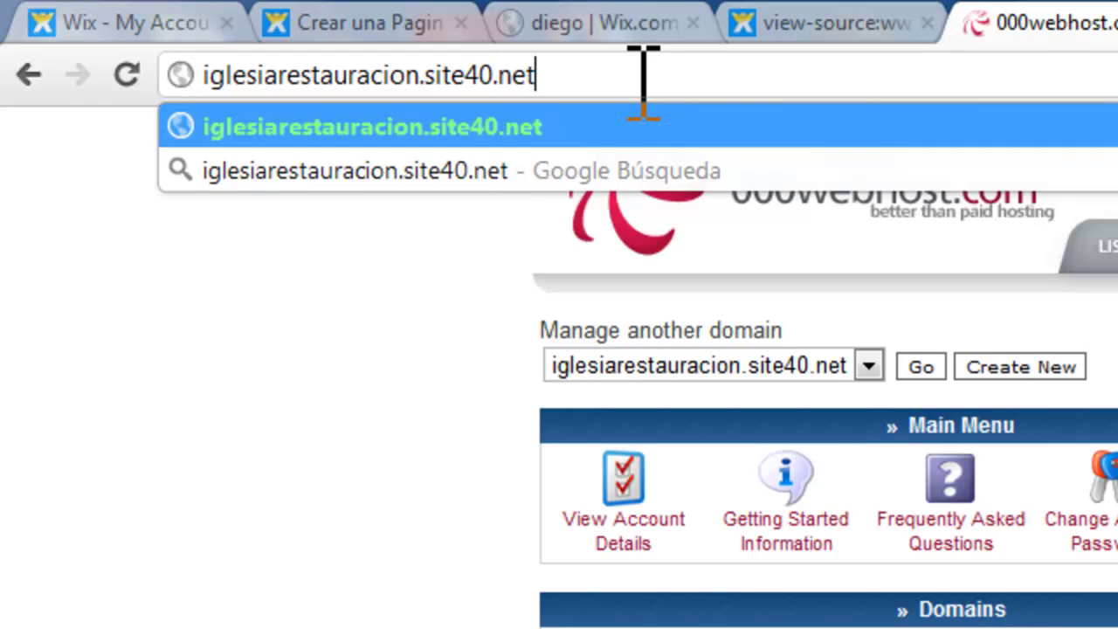
key("Return")
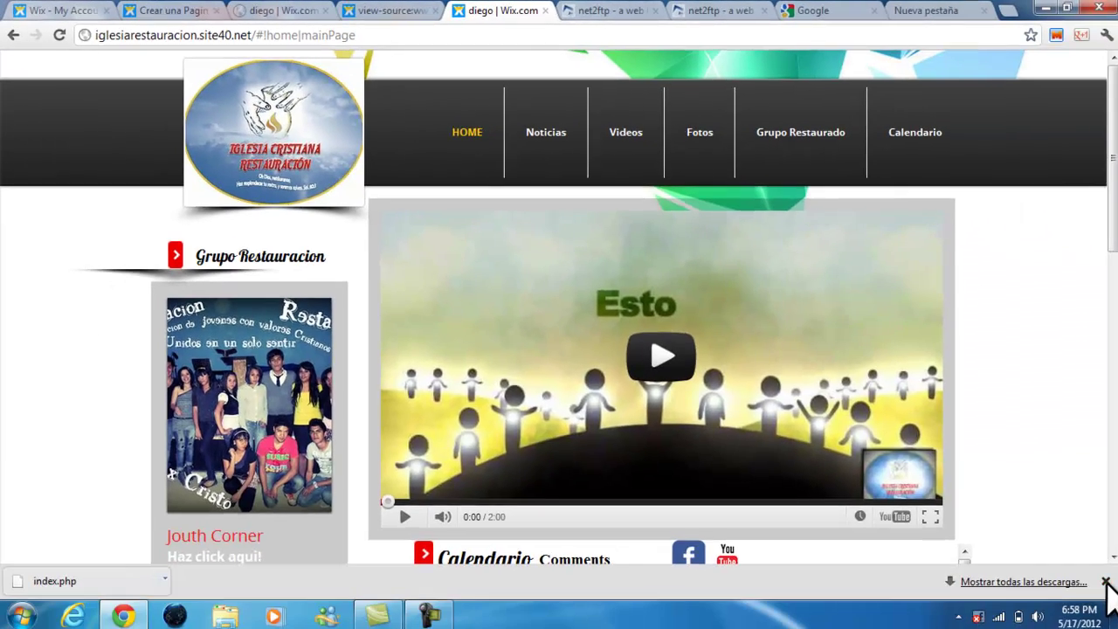
Close the downloads bar and scroll the ad-free church home page at site40.net.
left_click(1105, 587)
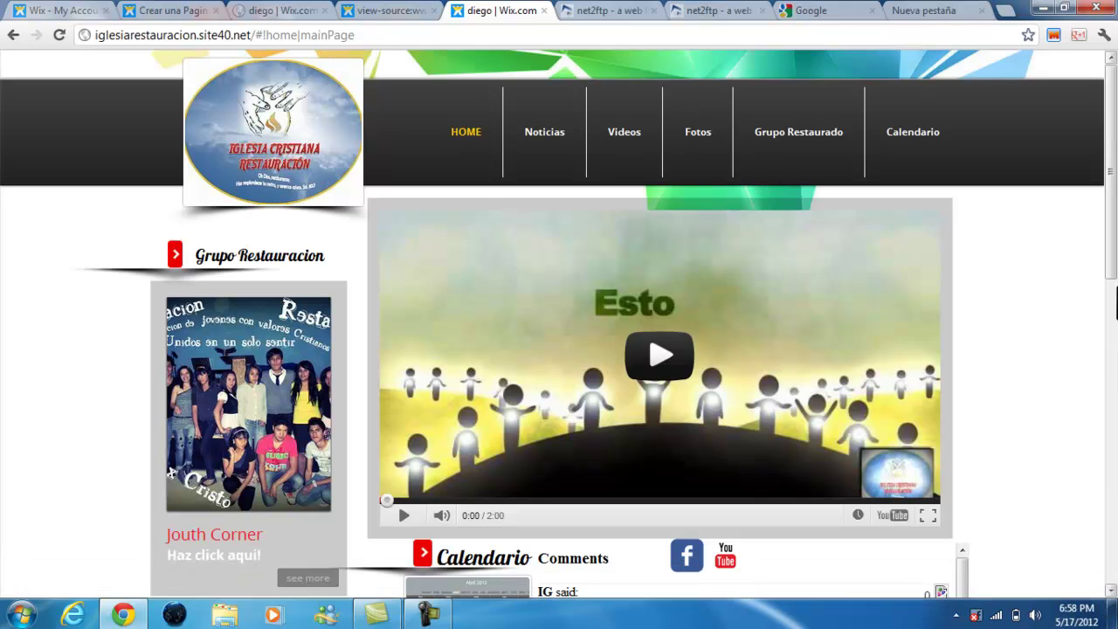
mouse_move(1114, 162)
left_mouse_down()
mouse_move(1113, 454)
mouse_move(1109, 147)
left_mouse_up()
left_click(398, 39)
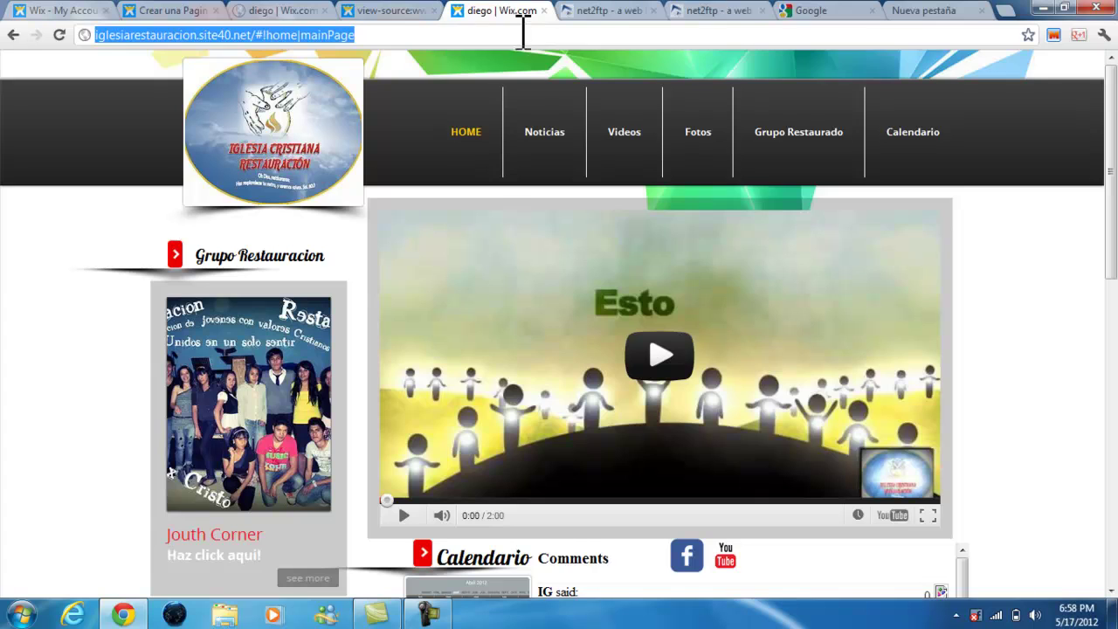
Search Google for 'dot tk' and open the 'Dot TK - Free Domains for All' result.
left_click(806, 12)
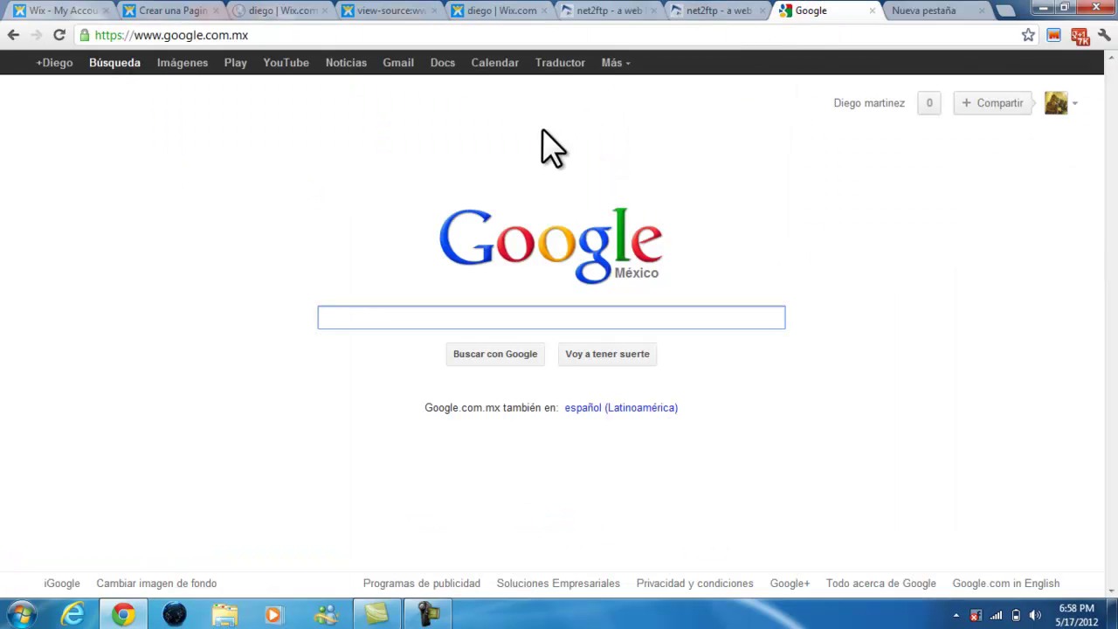
type("dot tk")
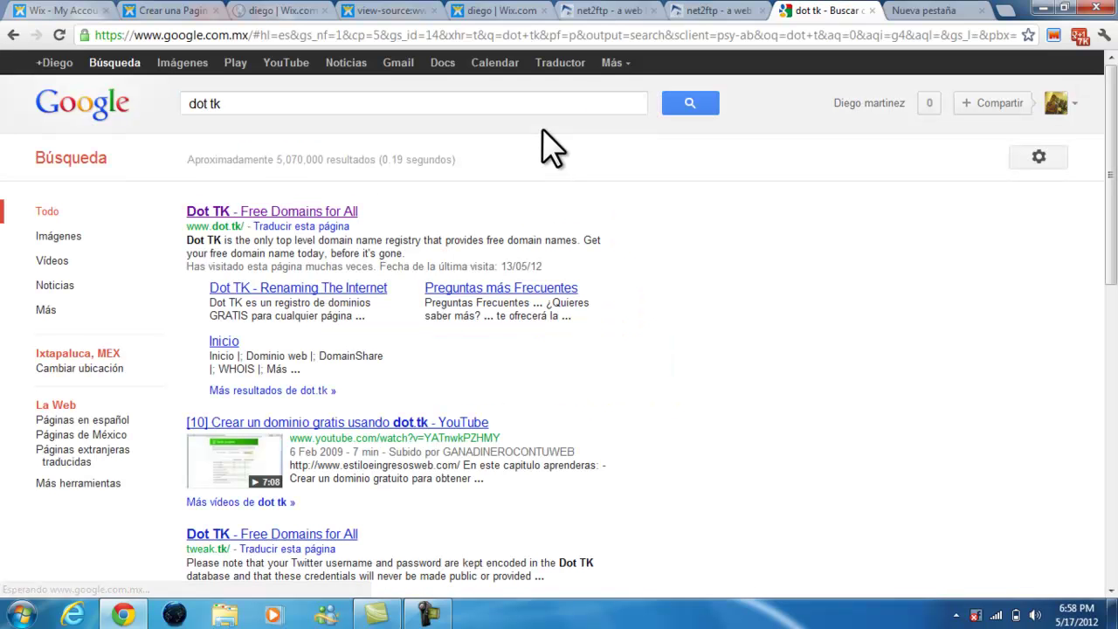
left_click(299, 212)
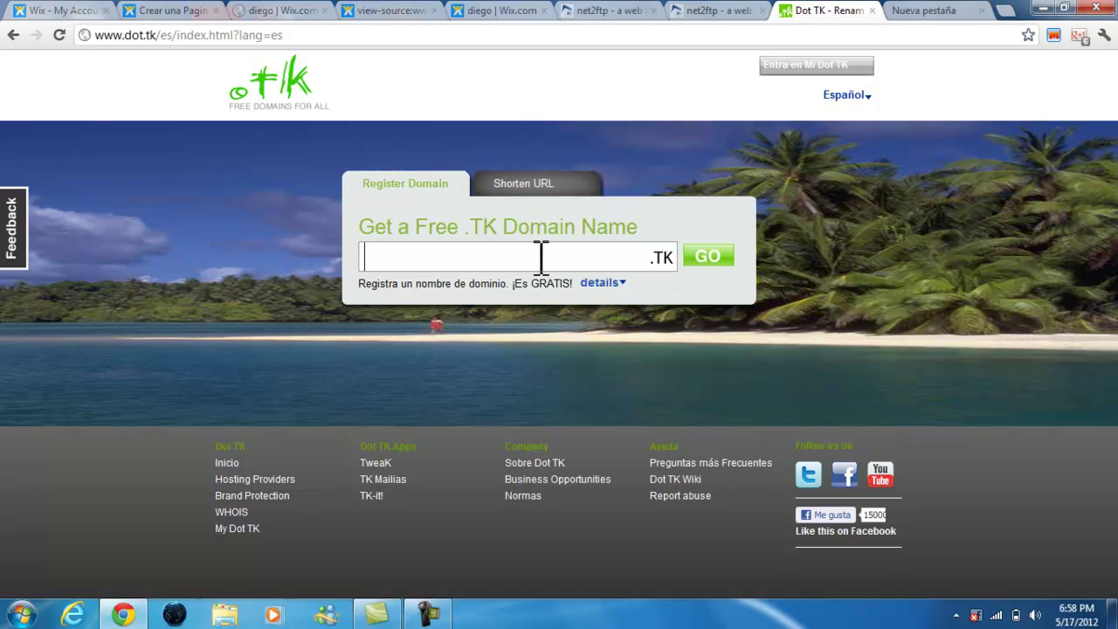
Sign in to My Dot TK through the Facebook login to reach the welcome dashboard.
type("ut")
key("BackSpace")
key("BackSpace")
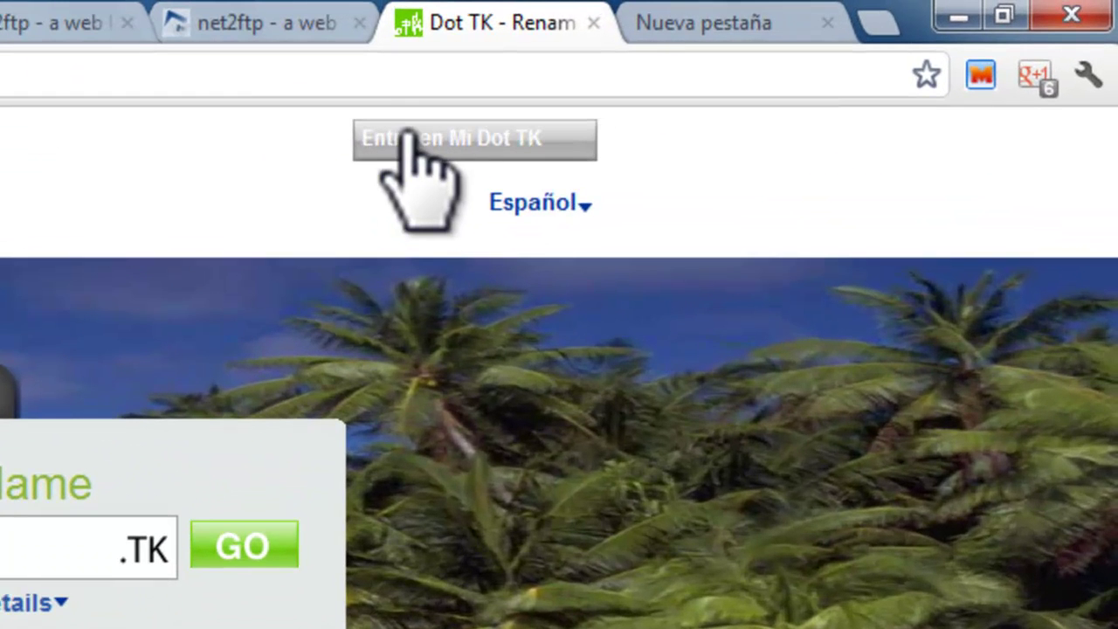
left_click(783, 62)
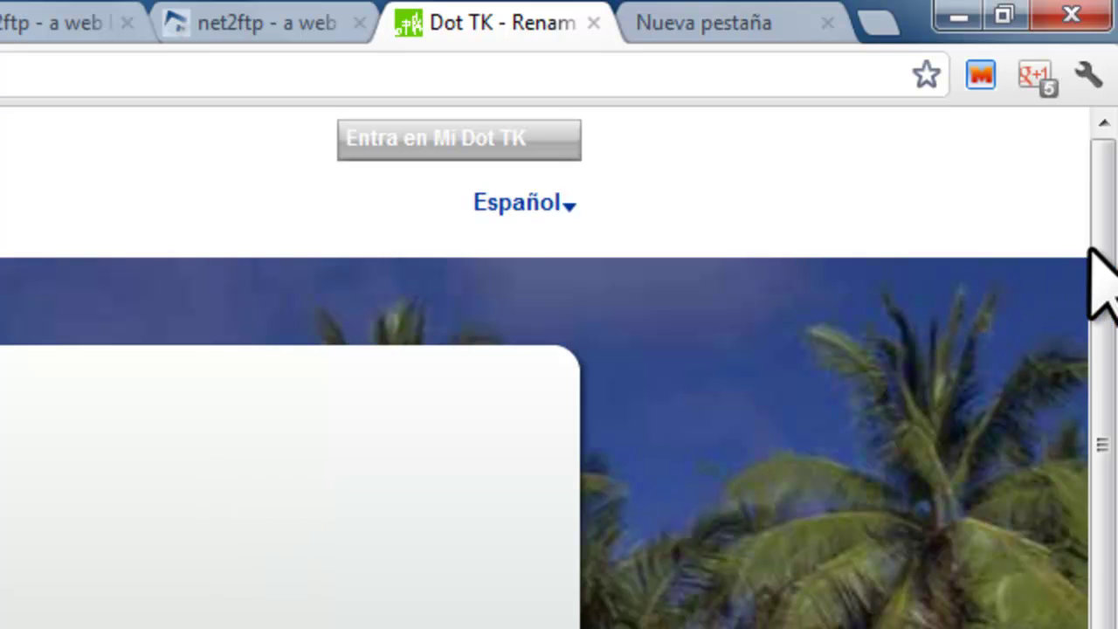
left_click_drag(1108, 282, 1109, 361)
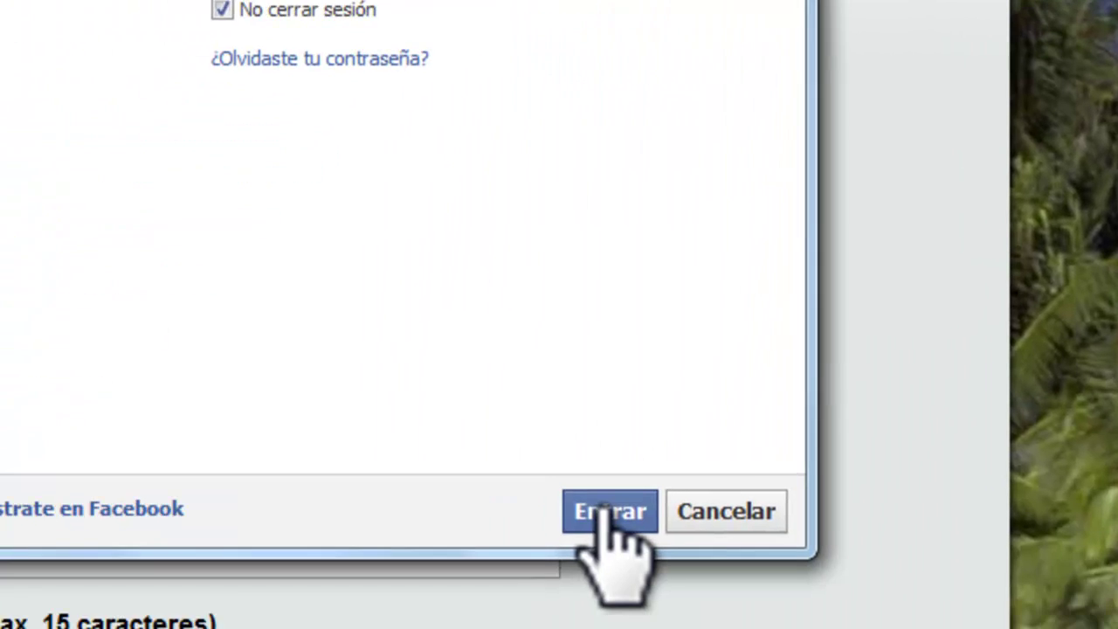
left_click(606, 500)
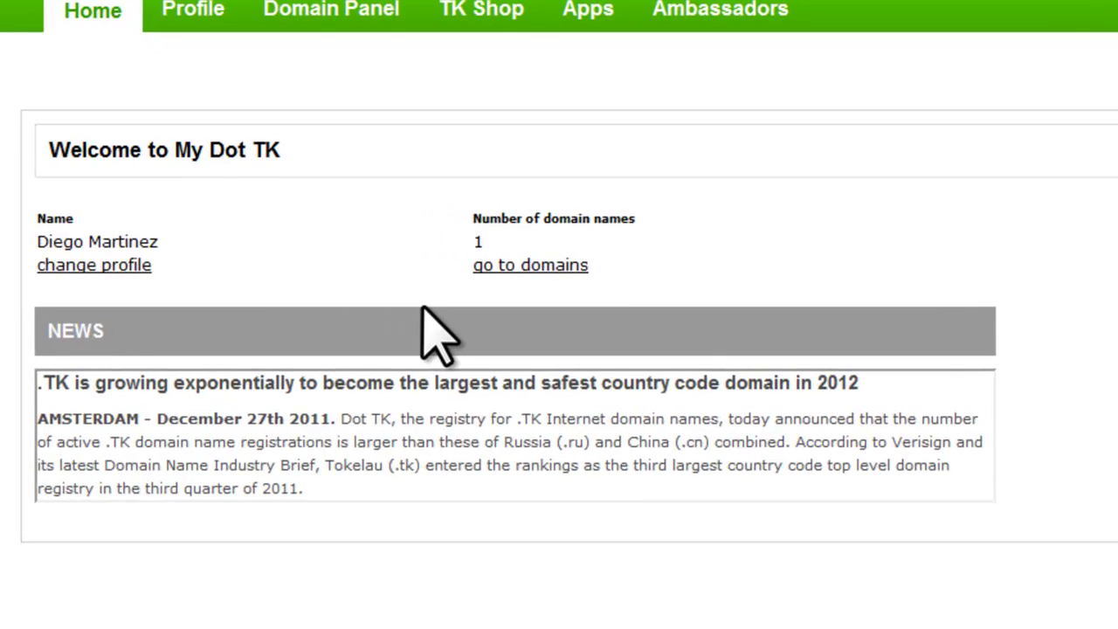
Open IGLESIARESTAURACION.TK's domain settings and erase the old Wix referer URL.
left_click(497, 265)
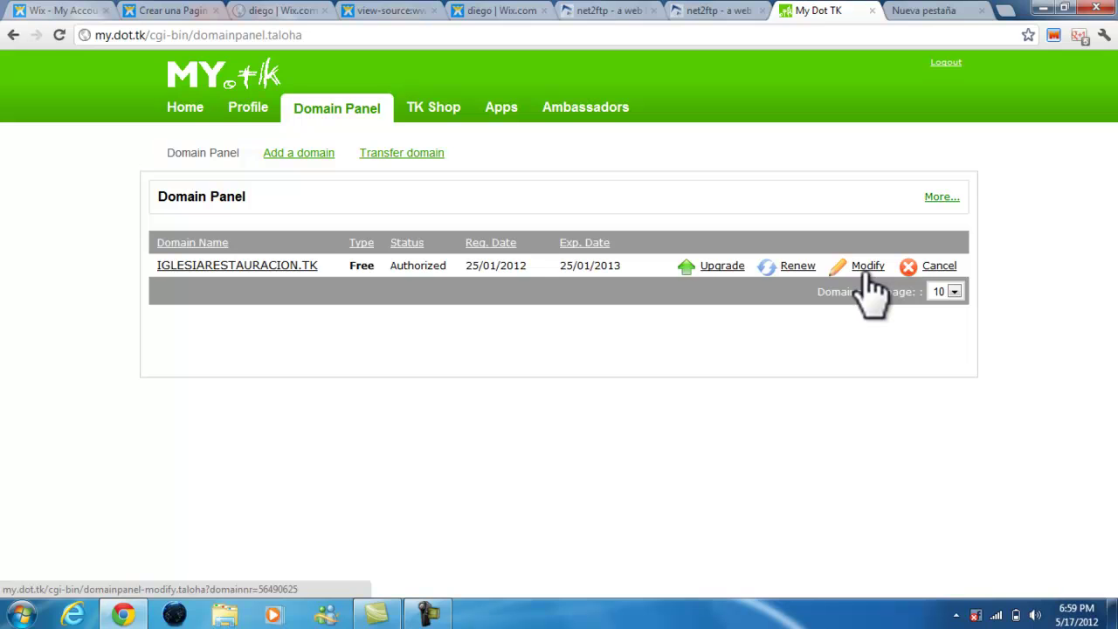
left_click(867, 277)
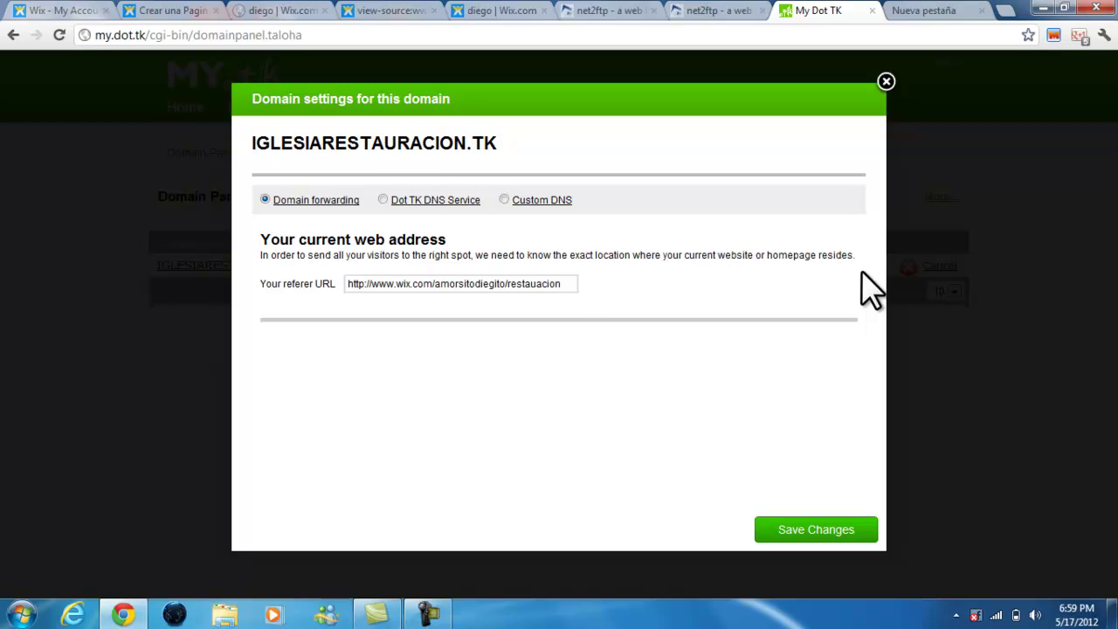
left_click_drag(579, 285, 352, 299)
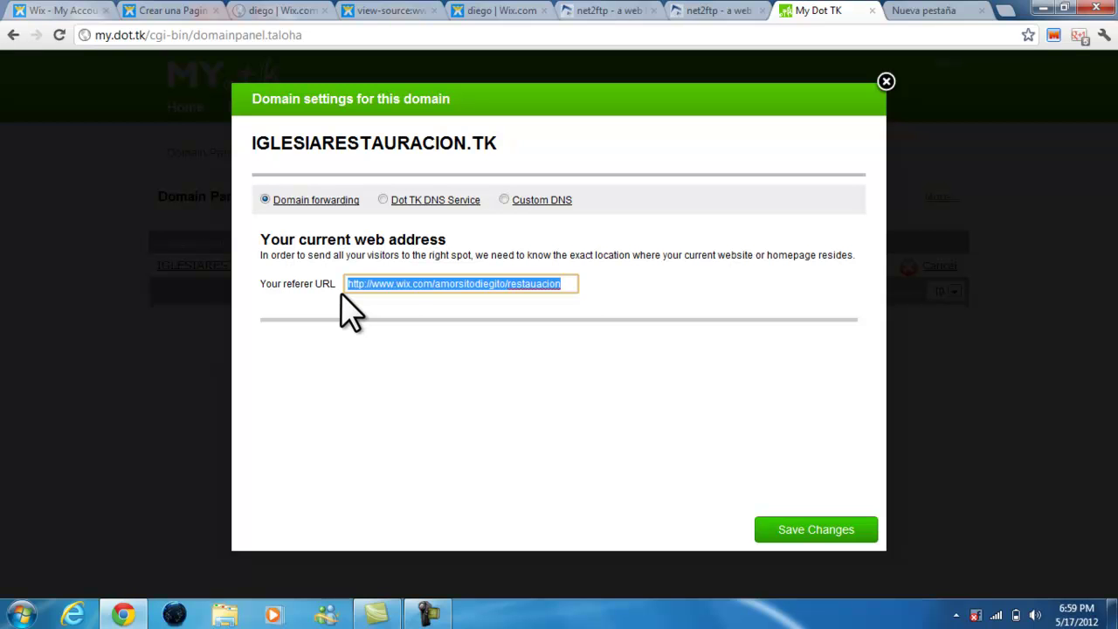
key("Delete")
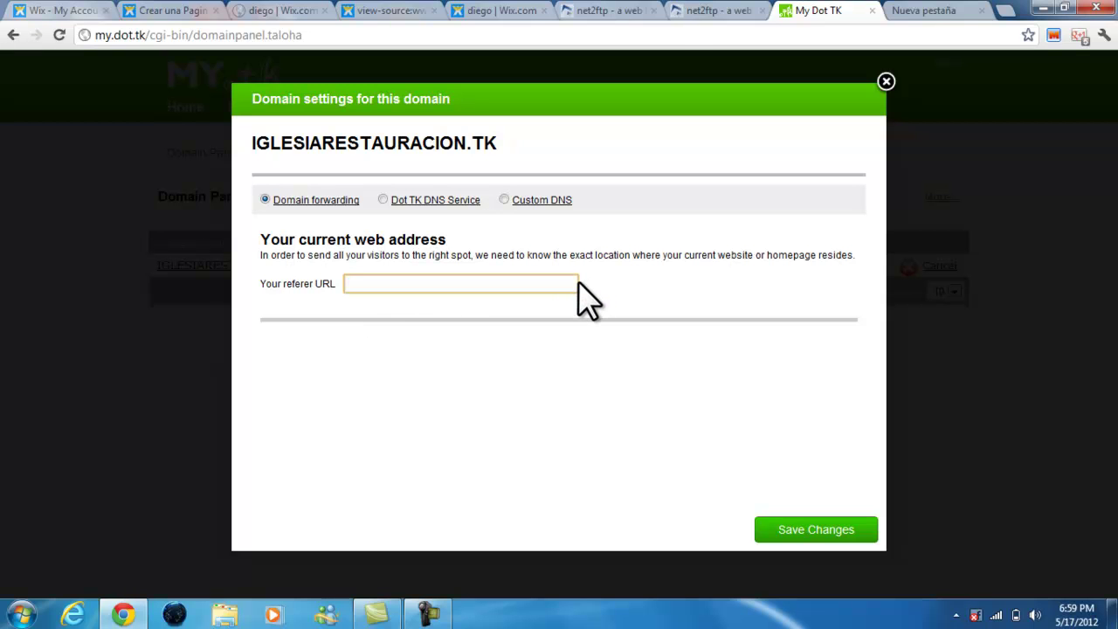
Copy the iglesiarestauracion.site40.net address from the hosted site's tab.
left_click(679, 12)
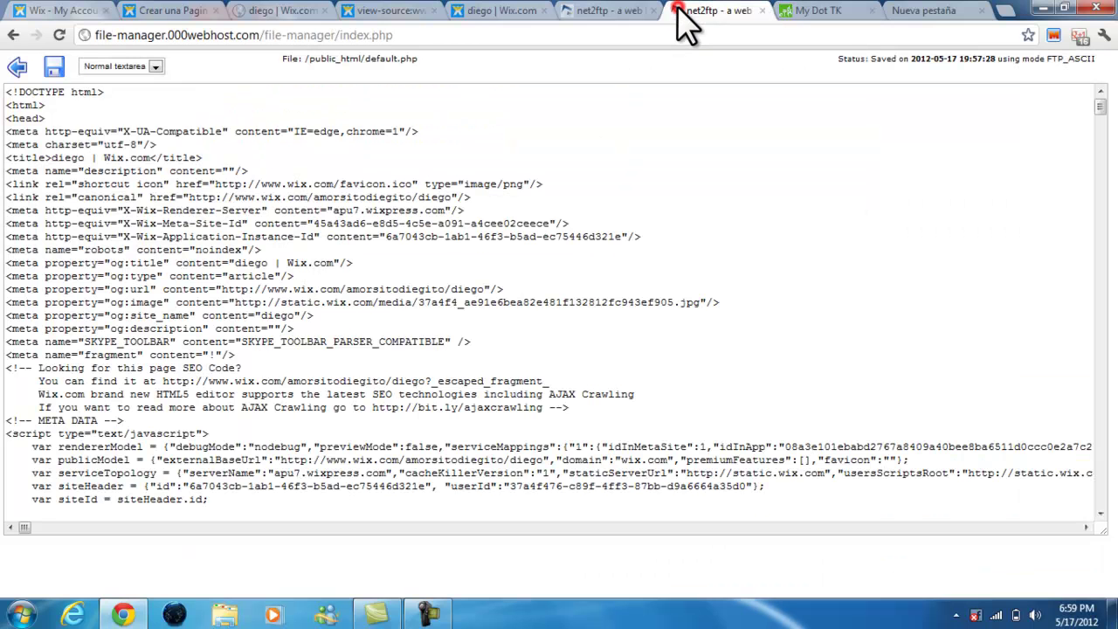
left_click(590, 12)
left_click(534, 12)
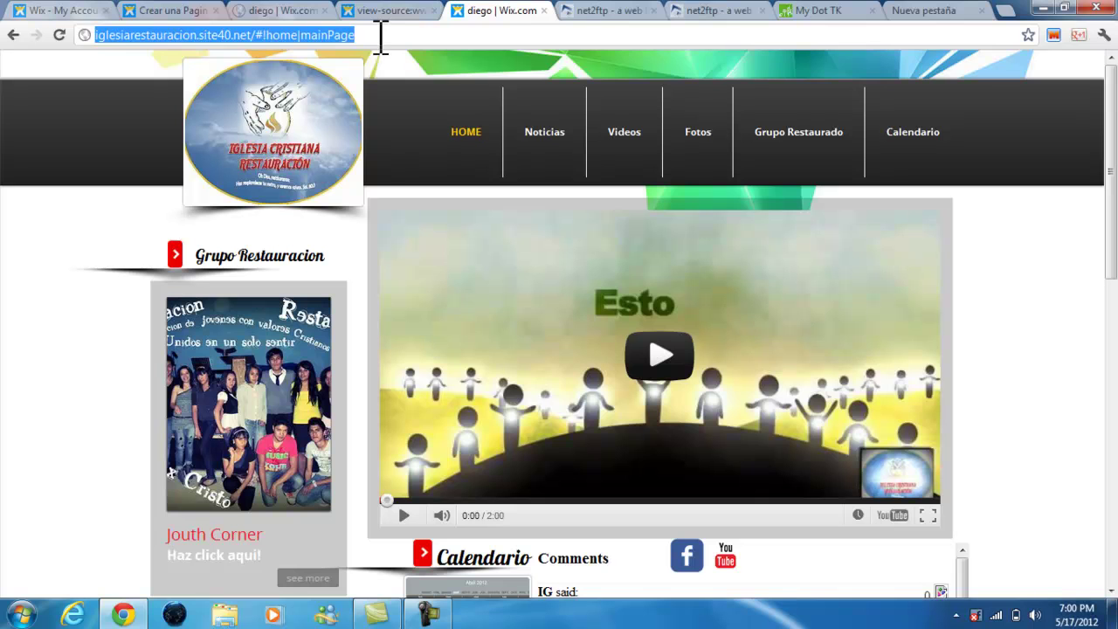
right_click(340, 35)
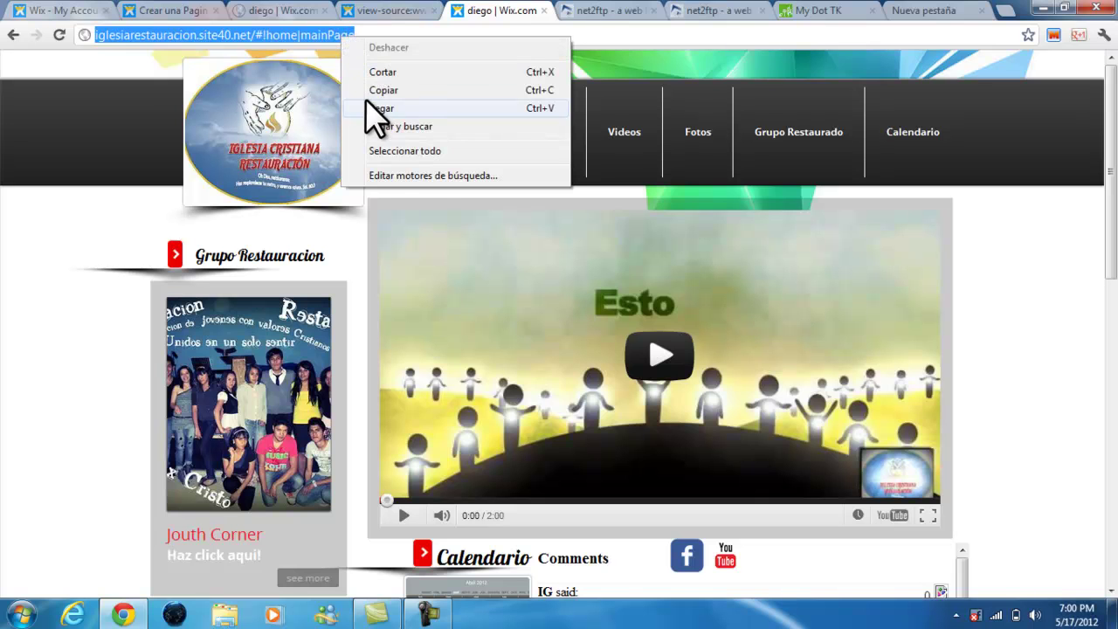
left_click(371, 91)
Paste the site40.net address as IGLESIARESTAURACION.TK's referer URL and close the domain settings.
left_click(790, 13)
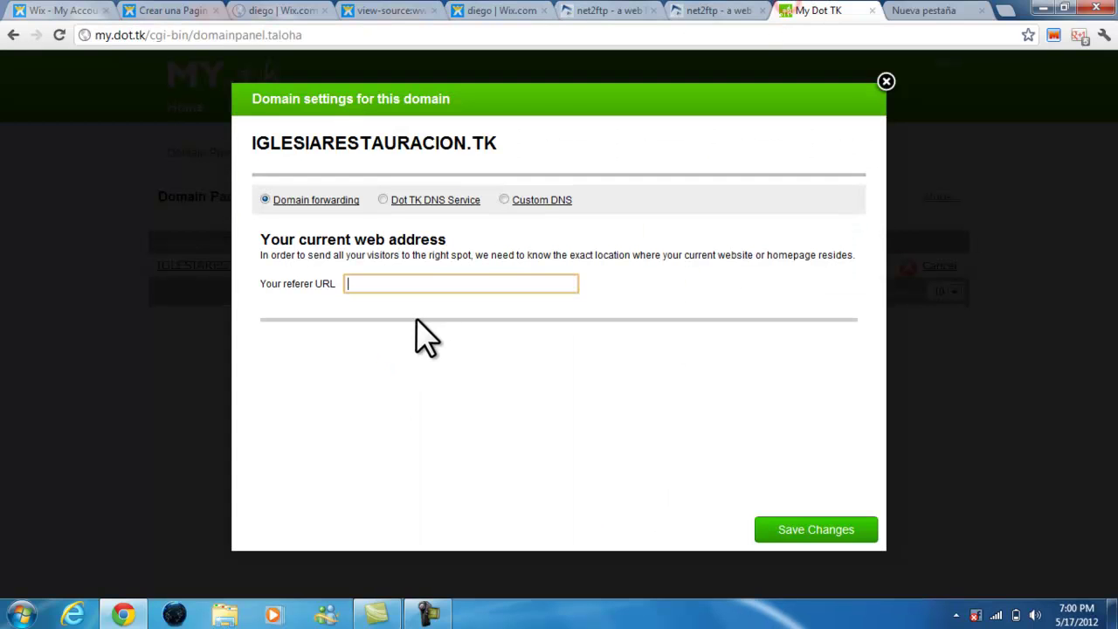
right_click(426, 285)
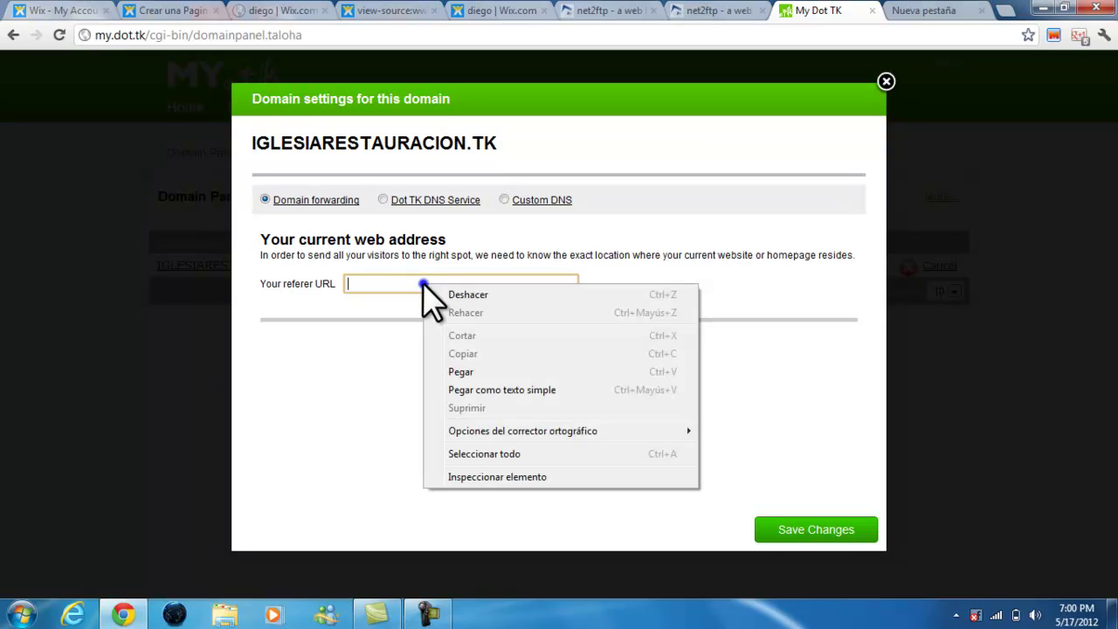
left_click(486, 372)
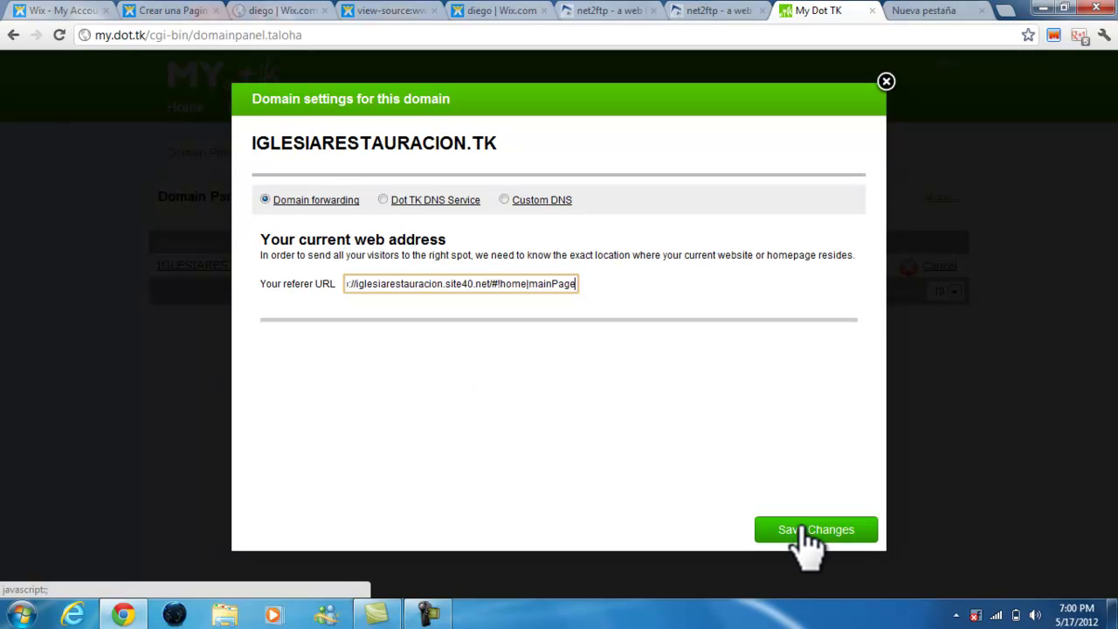
left_click(885, 81)
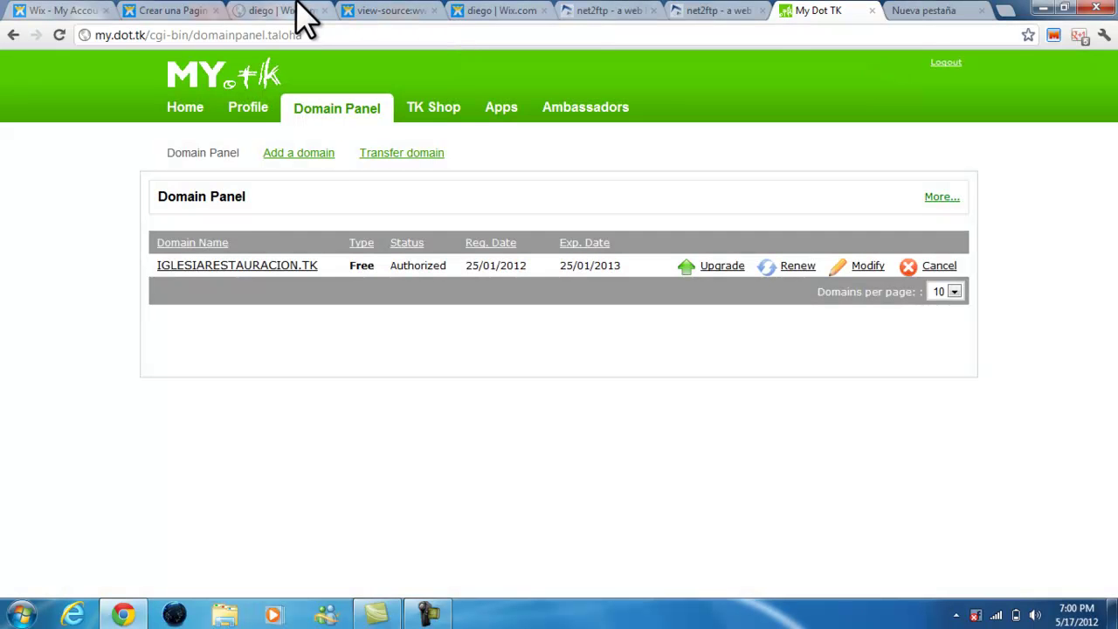
left_click(297, 13)
Load iglesiarestauracion.tk and enter the church site via 'Entrar a Pagina'.
type("iglesiarestauracion.tk")
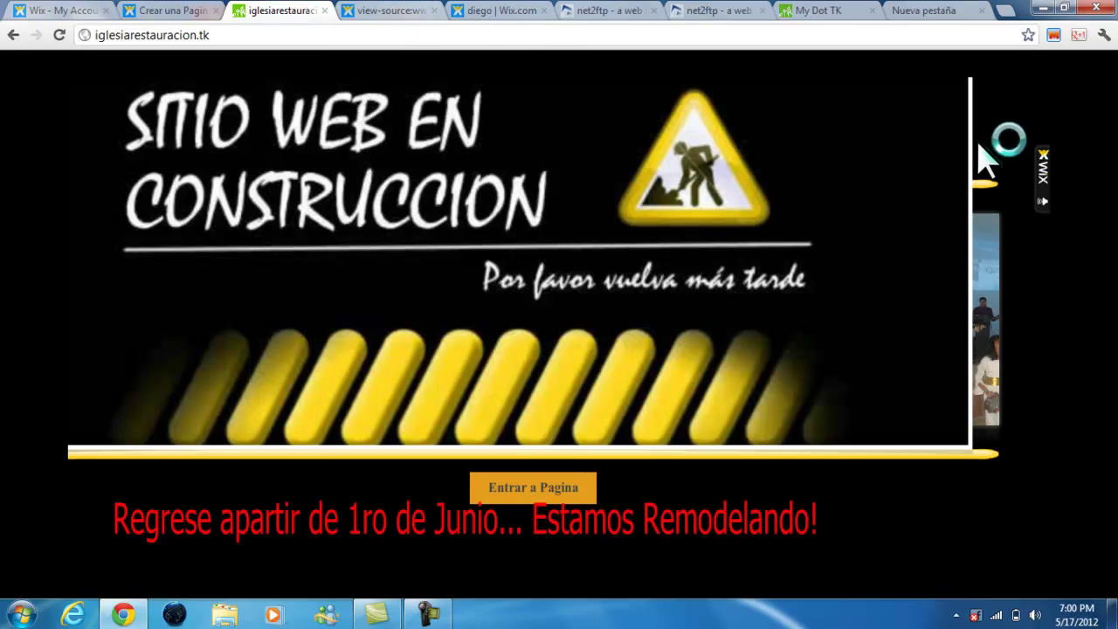
left_click(524, 487)
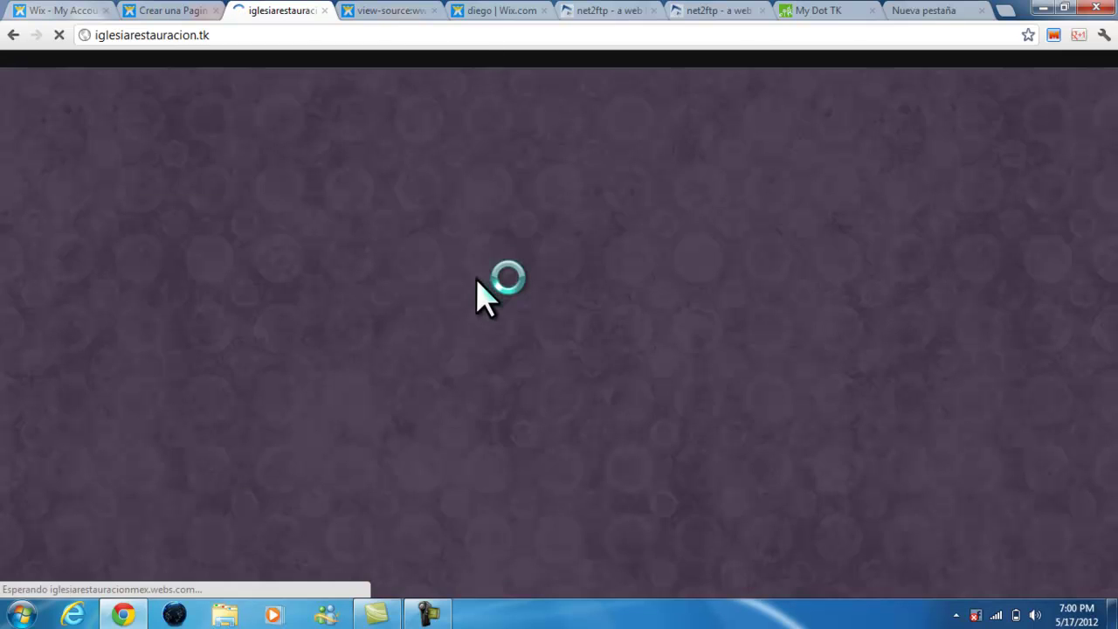
left_click(690, 12)
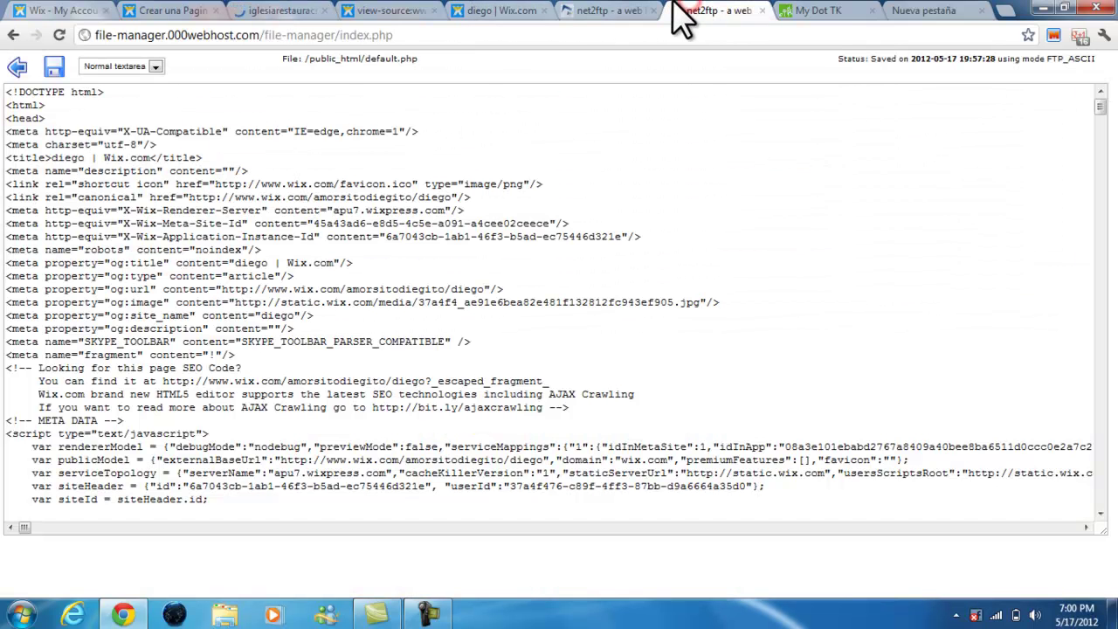
left_click(644, 13)
left_click(471, 12)
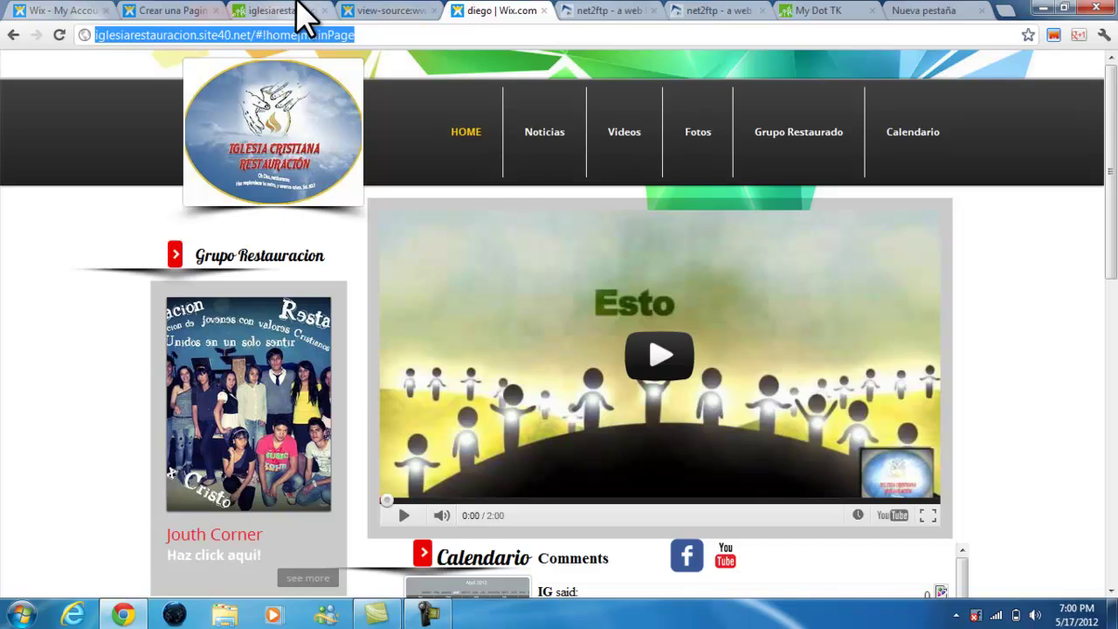
Check the iglesiarestauracion.tk address, then return to the site40.net church site tab.
left_click(297, 10)
left_click(221, 37)
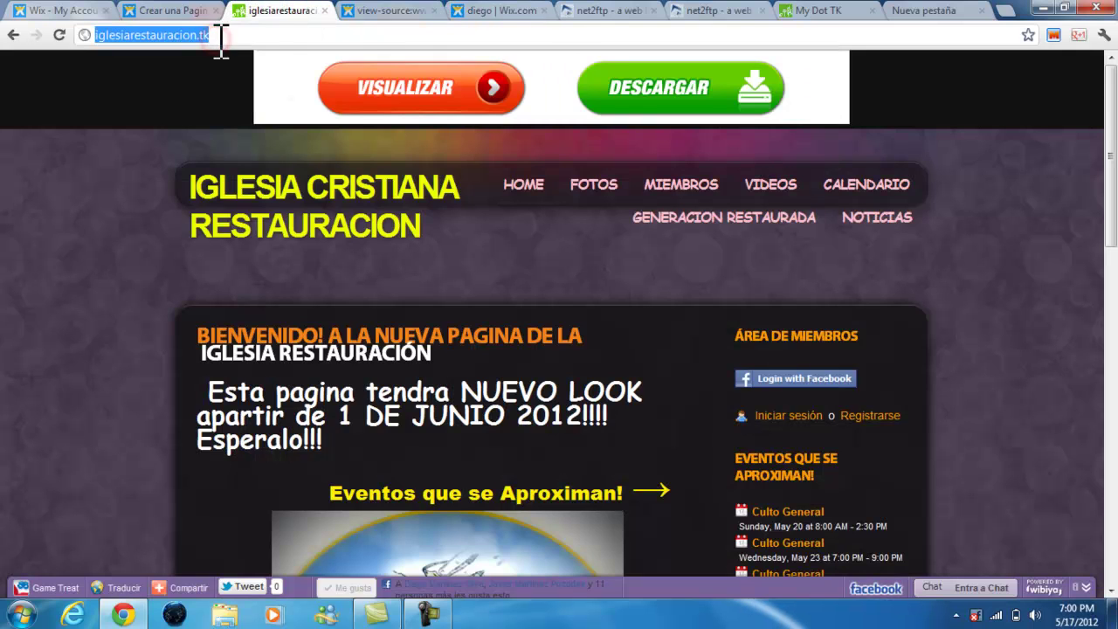
left_click(394, 12)
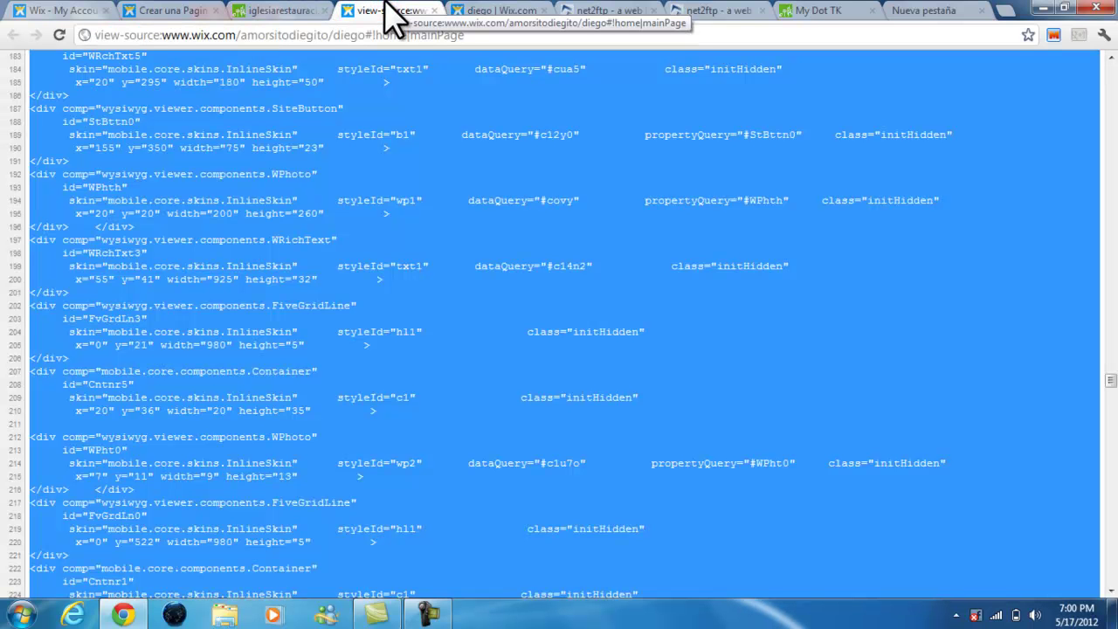
left_click(500, 12)
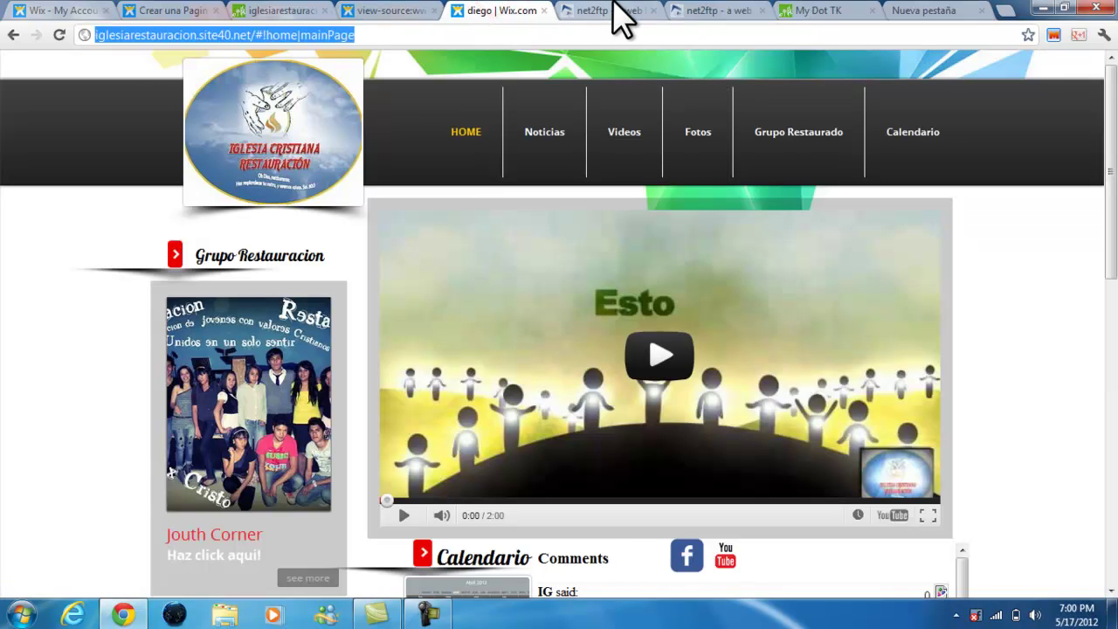
mouse_move(1114, 120)
left_mouse_down()
mouse_move(1115, 249)
mouse_move(1114, 110)
left_mouse_up()
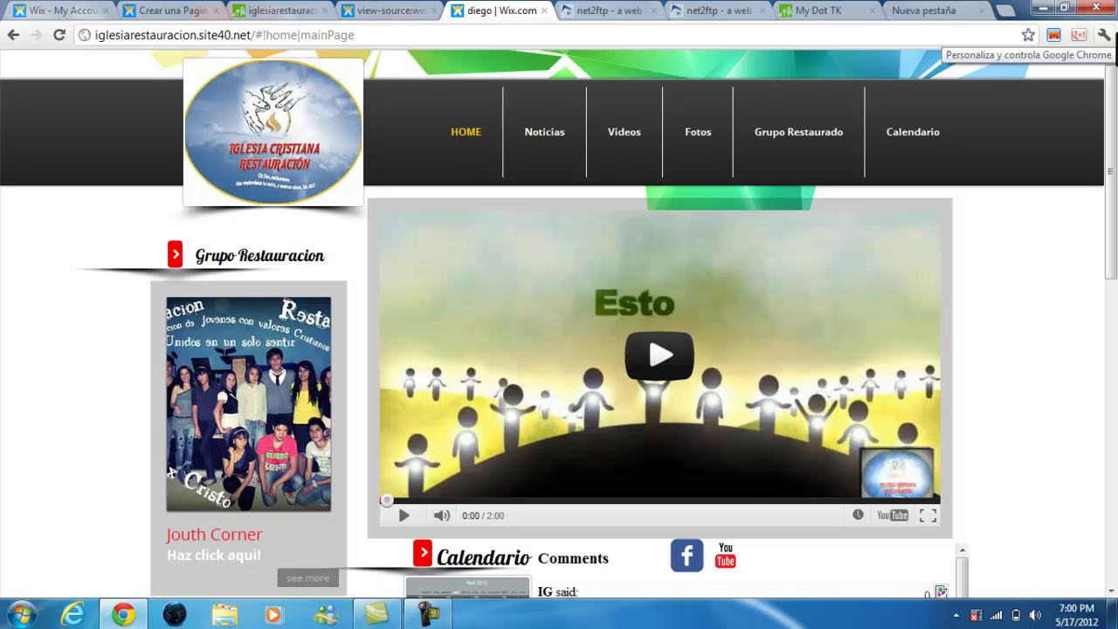